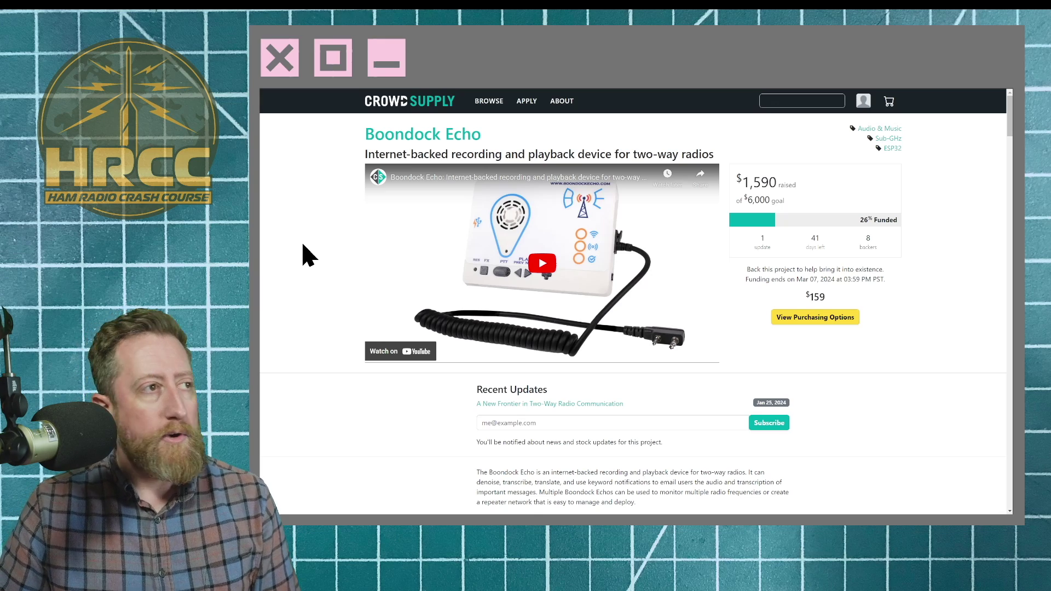
Scroll through the use cases, highlighting the Amateur Radio Operators bullet, down to the Comparisons table.
{"action": "scroll", "coordinate": [303, 245], "scroll_direction": "down", "scroll_amount": 6}
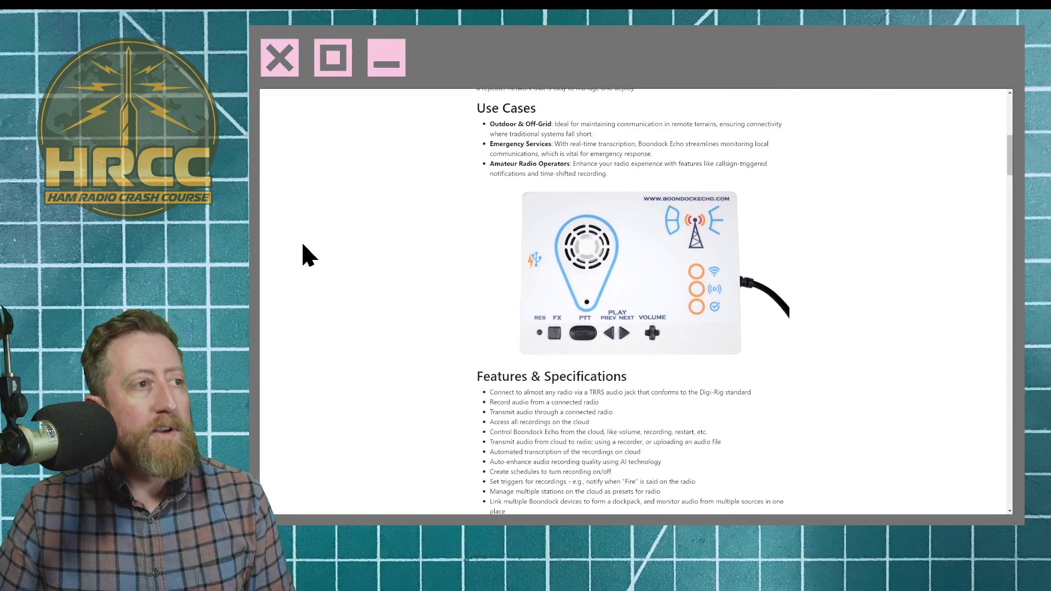
{"action": "scroll", "coordinate": [302, 255], "scroll_direction": "up", "scroll_amount": 2}
{"action": "scroll", "coordinate": [404, 336], "scroll_direction": "down", "scroll_amount": 1}
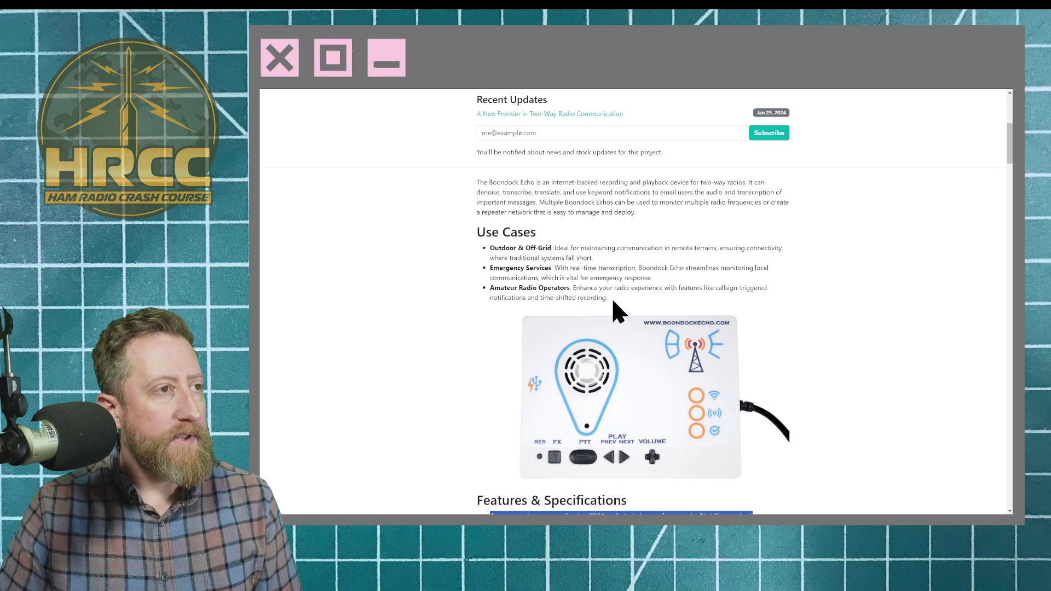
{"action": "left_click_drag", "start_coordinate": [614, 300], "coordinate": [436, 285]}
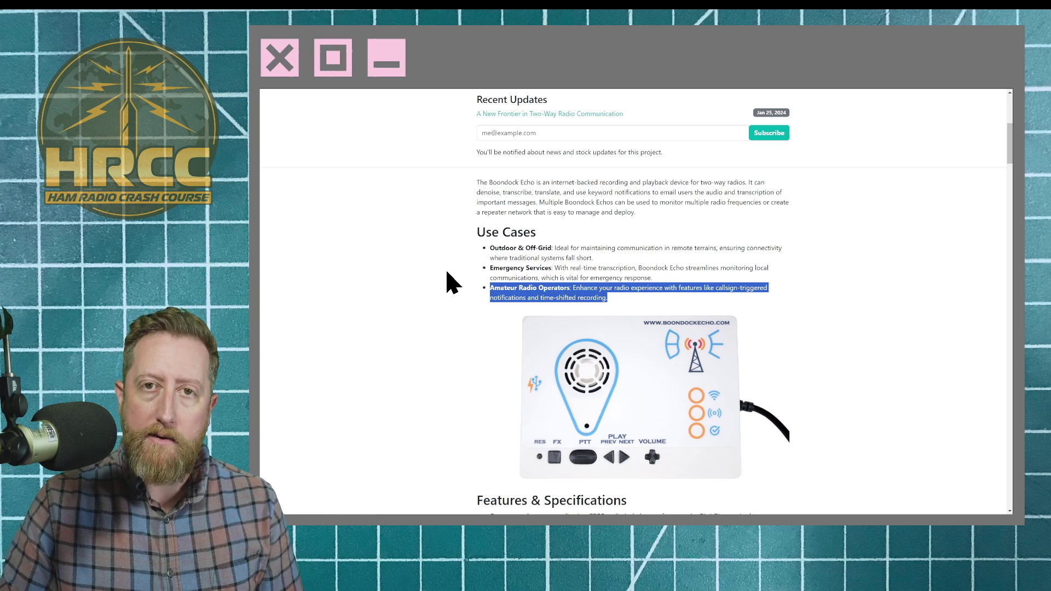
{"action": "scroll", "coordinate": [447, 273], "scroll_direction": "down", "scroll_amount": 6}
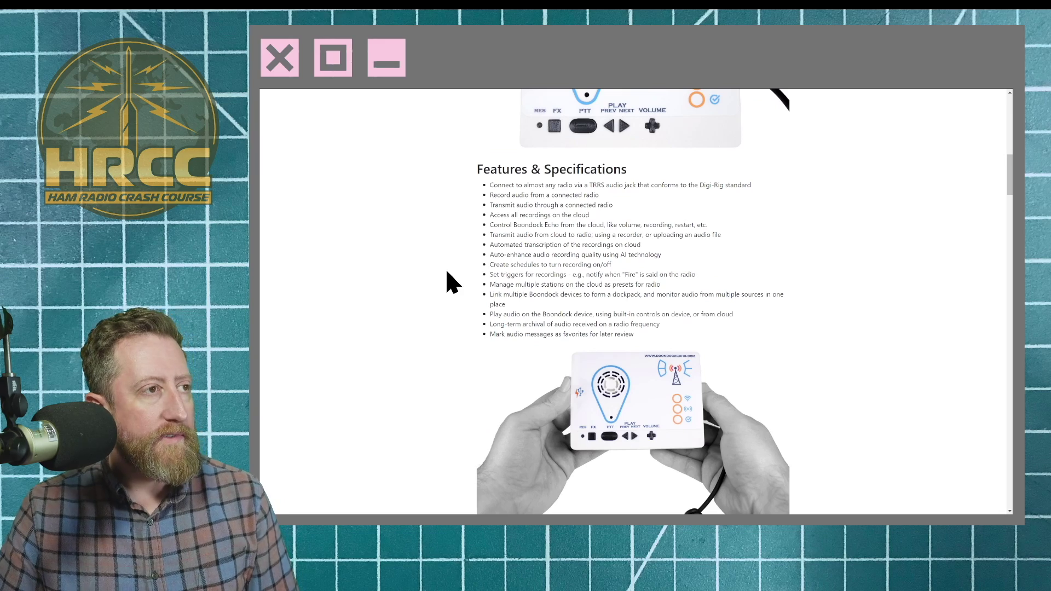
{"action": "scroll", "coordinate": [450, 268], "scroll_direction": "down", "scroll_amount": 10}
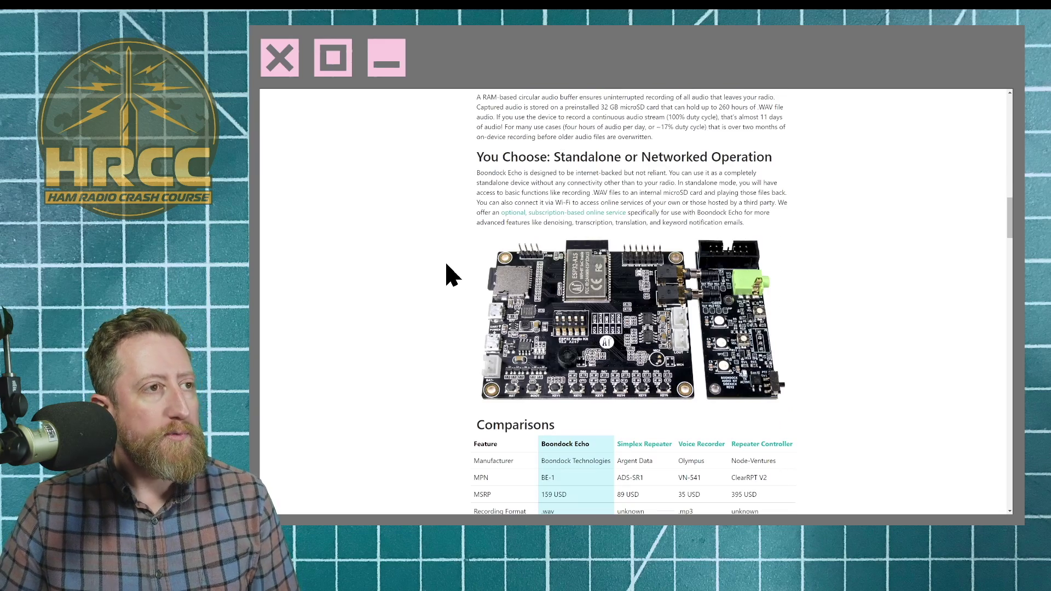
{"action": "scroll", "coordinate": [440, 259], "scroll_direction": "down", "scroll_amount": 5}
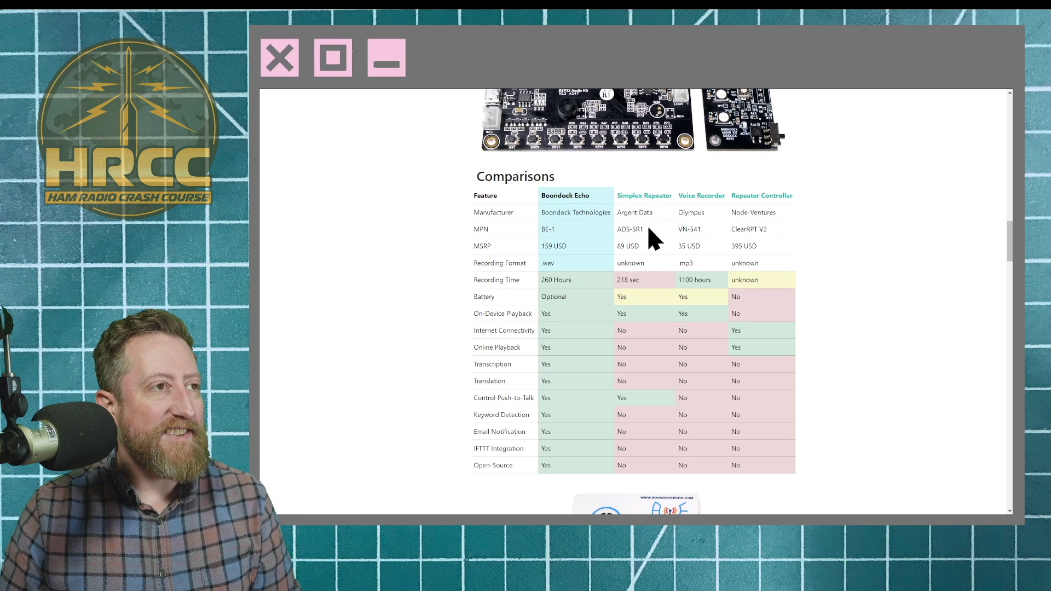
{"action": "left_click_drag", "start_coordinate": [641, 229], "coordinate": [604, 229]}
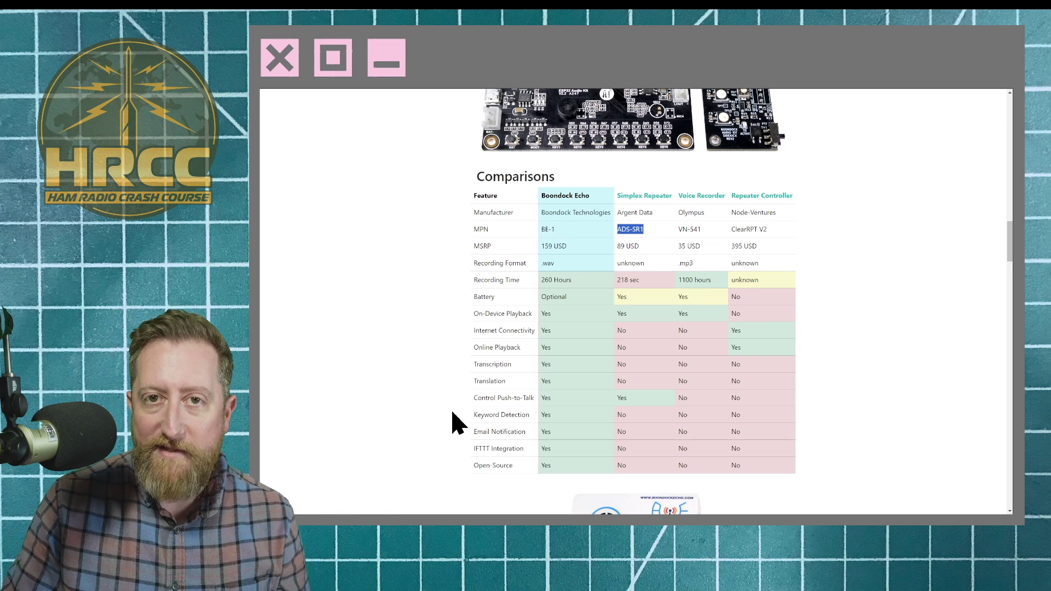
{"action": "mouse_move", "coordinate": [461, 442]}
{"action": "left_mouse_down"}
{"action": "mouse_move", "coordinate": [527, 445]}
{"action": "mouse_move", "coordinate": [462, 460]}
{"action": "mouse_move", "coordinate": [475, 447]}
{"action": "left_mouse_up"}
{"action": "left_click", "coordinate": [524, 447]}
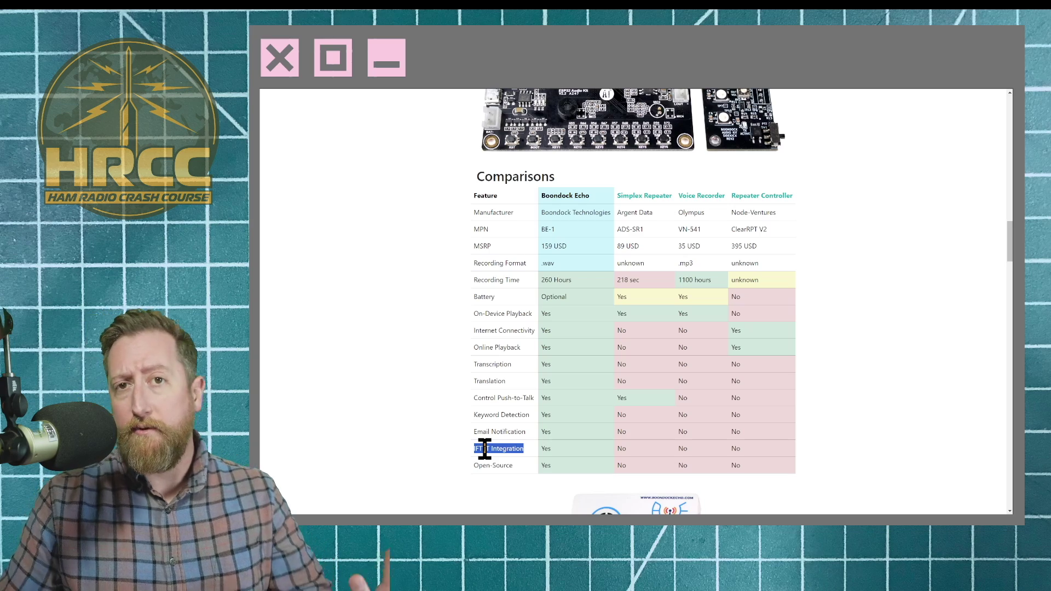
In Online Services, highlight the 7-day cloud storage and the 260-hour on-device storage for every tier.
{"action": "scroll", "coordinate": [363, 394], "scroll_direction": "down", "scroll_amount": 6}
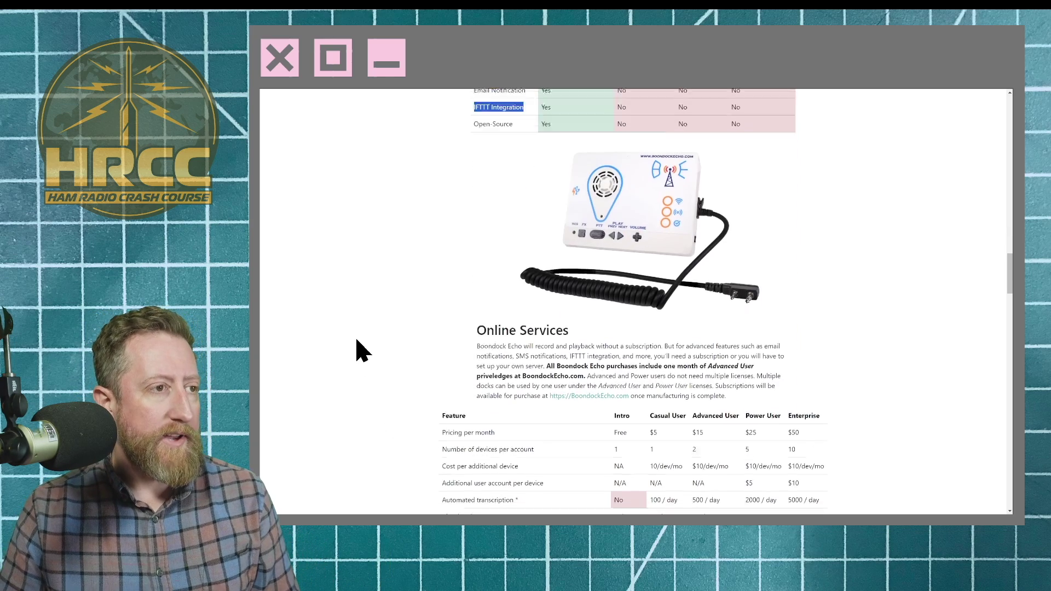
{"action": "scroll", "coordinate": [361, 350], "scroll_direction": "down", "scroll_amount": 4}
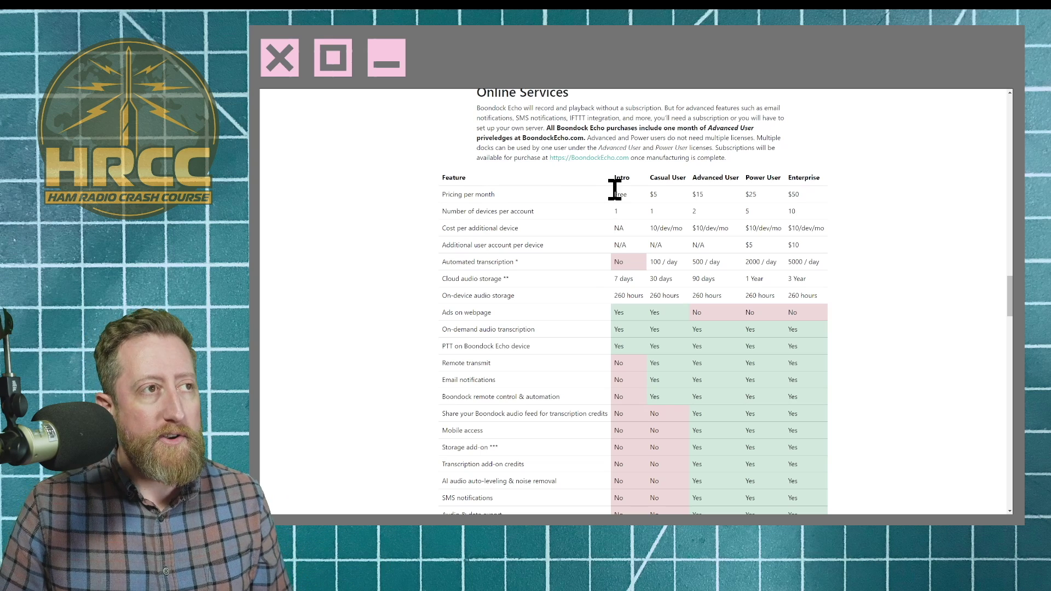
{"action": "left_click_drag", "start_coordinate": [602, 279], "coordinate": [636, 281]}
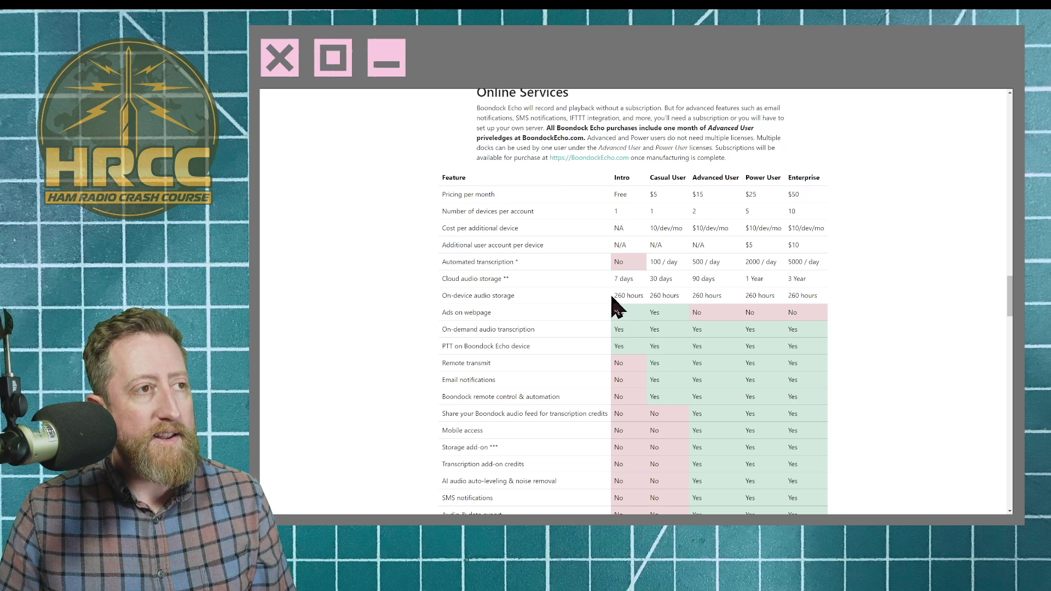
{"action": "left_click_drag", "start_coordinate": [612, 296], "coordinate": [822, 295]}
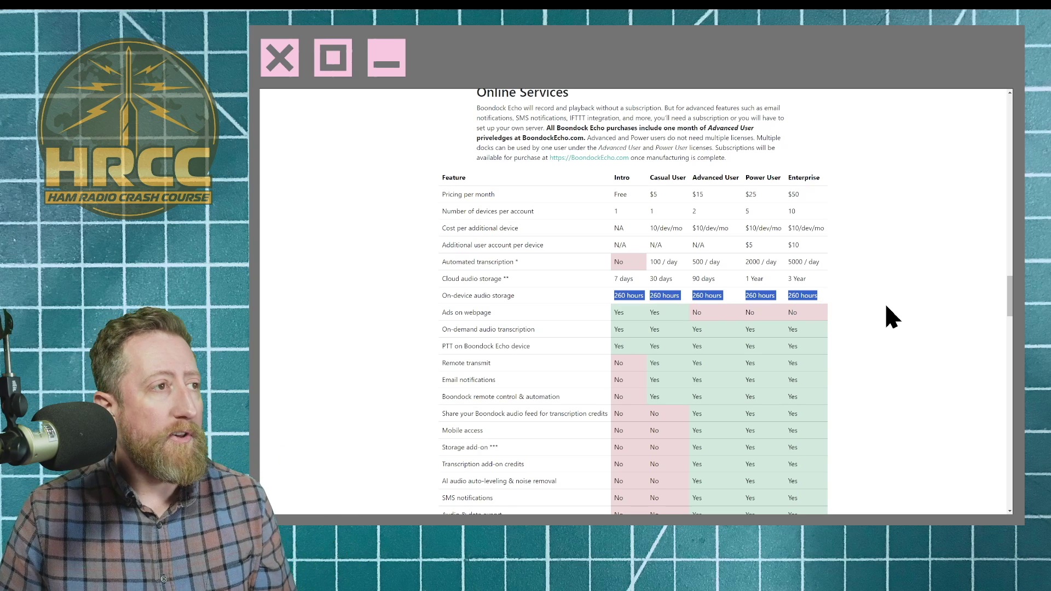
Highlight and clear the top pricing table rows, then scroll through the rest of the table.
{"action": "scroll", "coordinate": [385, 328], "scroll_direction": "down", "scroll_amount": 1}
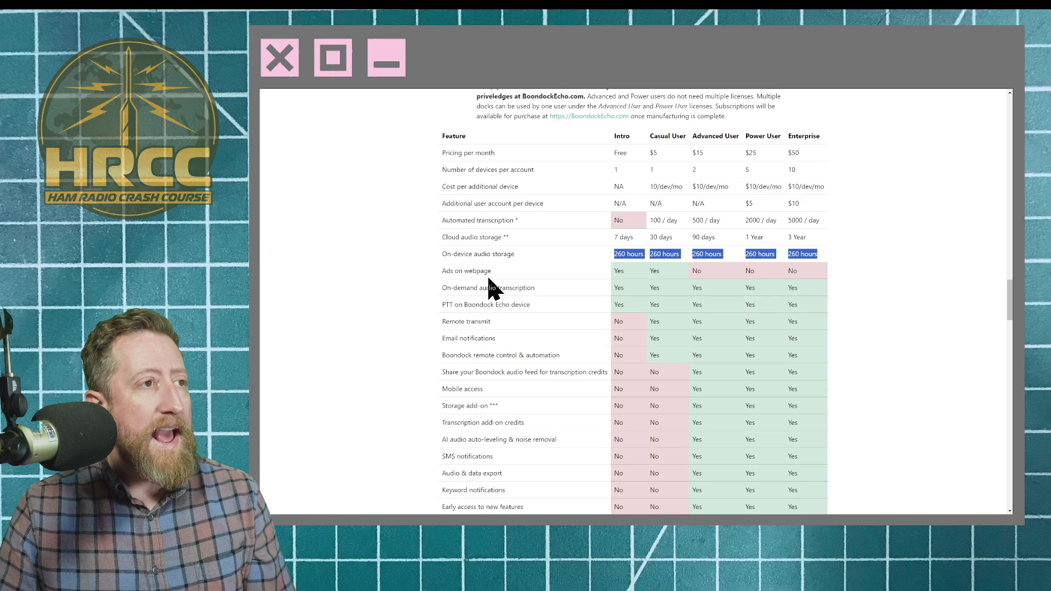
{"action": "left_click_drag", "start_coordinate": [436, 282], "coordinate": [622, 281]}
{"action": "left_click", "coordinate": [569, 271]}
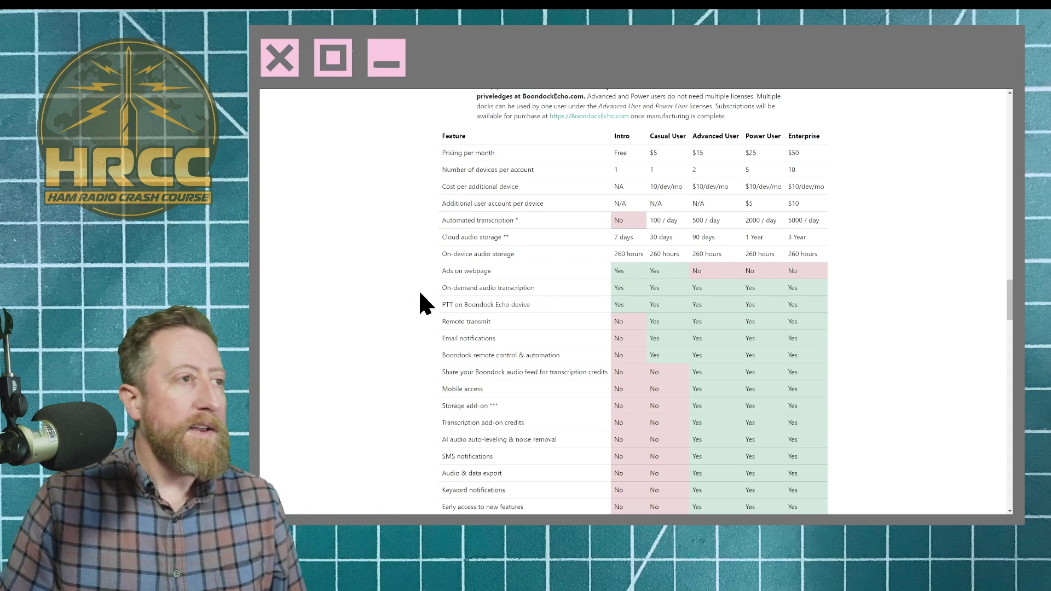
{"action": "scroll", "coordinate": [436, 309], "scroll_direction": "down", "scroll_amount": 1}
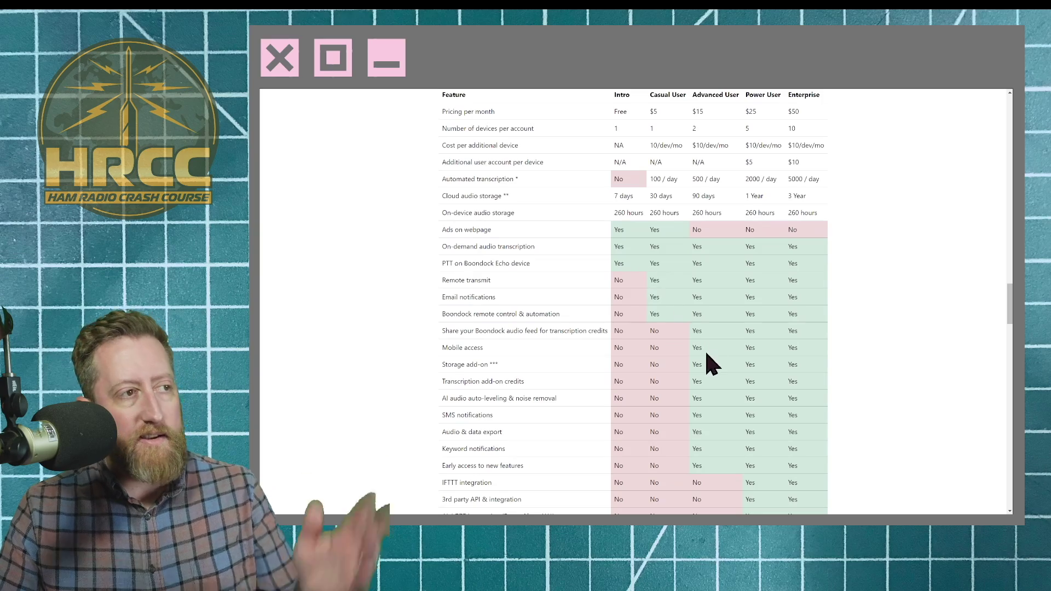
{"action": "scroll", "coordinate": [350, 293], "scroll_direction": "down", "scroll_amount": 4}
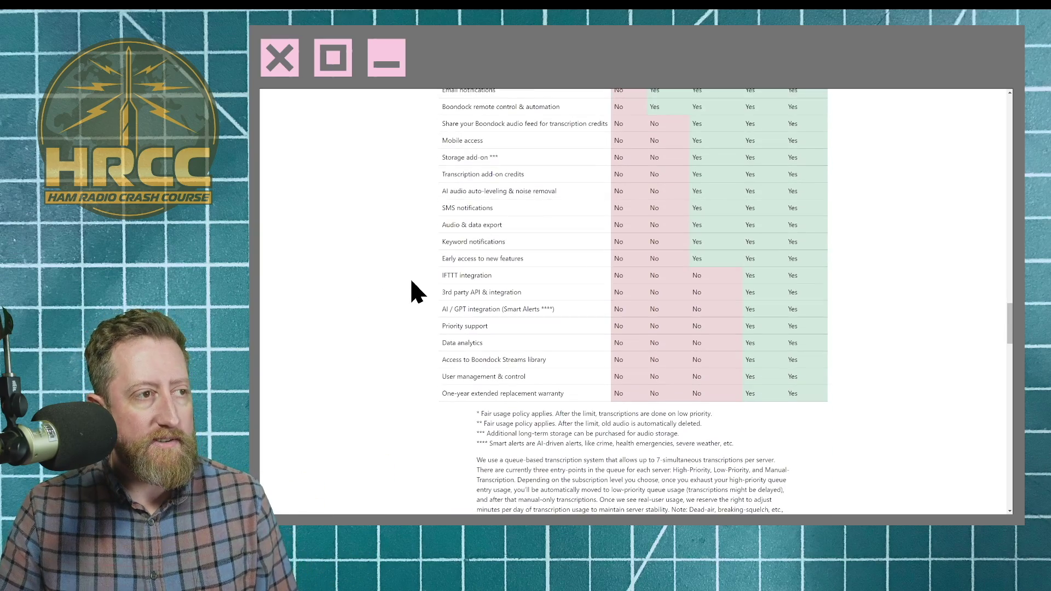
{"action": "scroll", "coordinate": [411, 285], "scroll_direction": "up", "scroll_amount": 5}
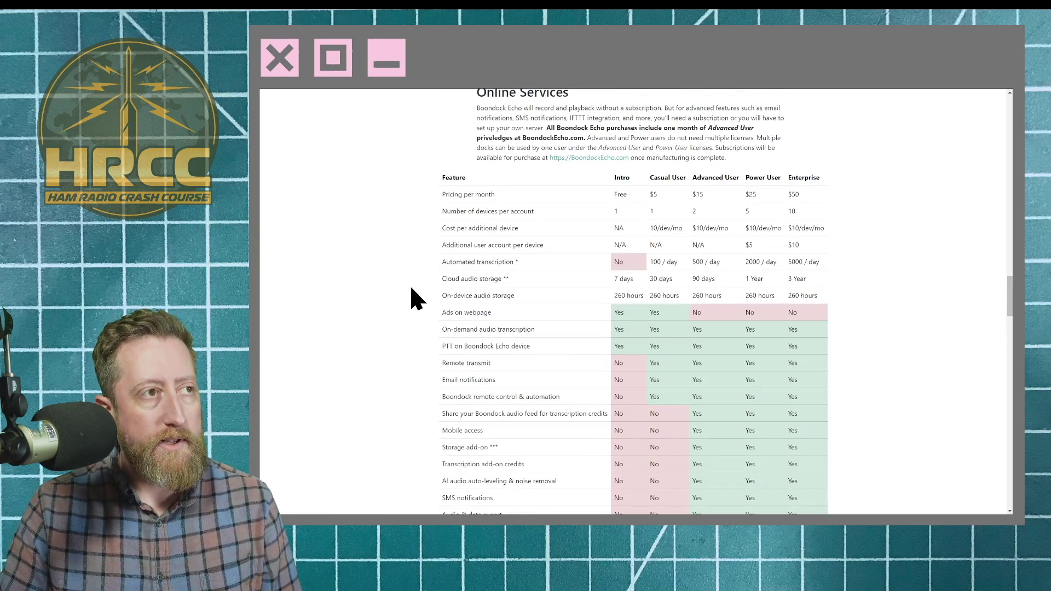
{"action": "scroll", "coordinate": [412, 288], "scroll_direction": "down", "scroll_amount": 8}
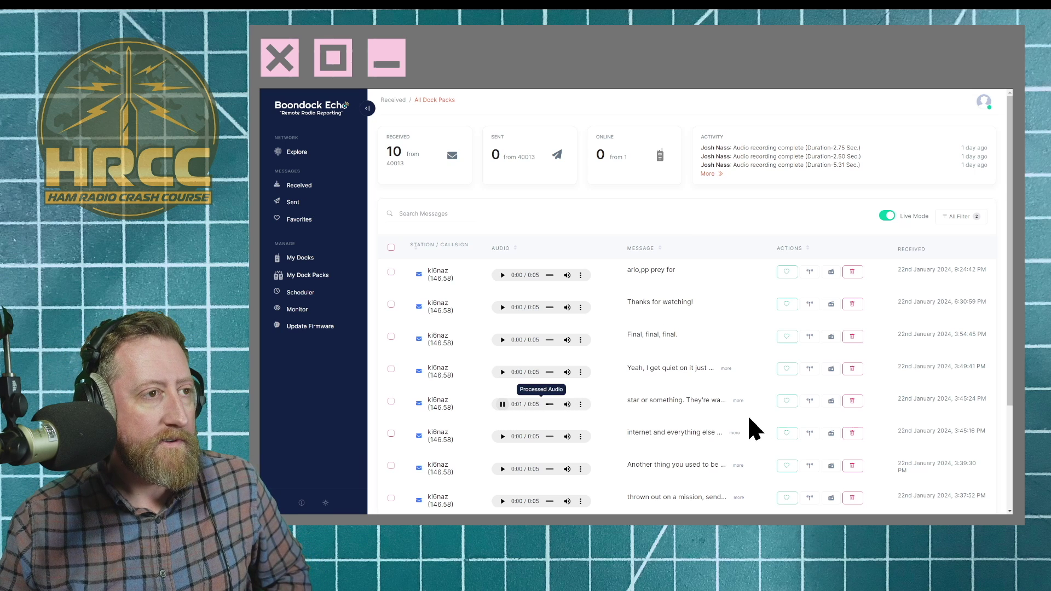
Play the last received message's clip and expand its full transcription.
{"action": "mouse_move", "coordinate": [738, 403]}
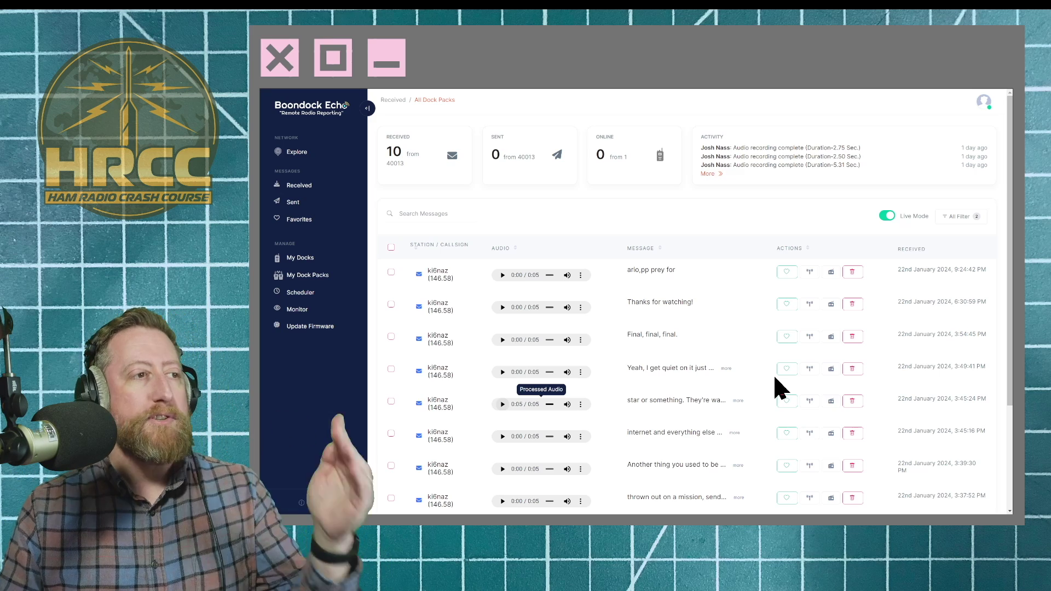
{"action": "scroll", "coordinate": [723, 405], "scroll_direction": "down", "scroll_amount": 2}
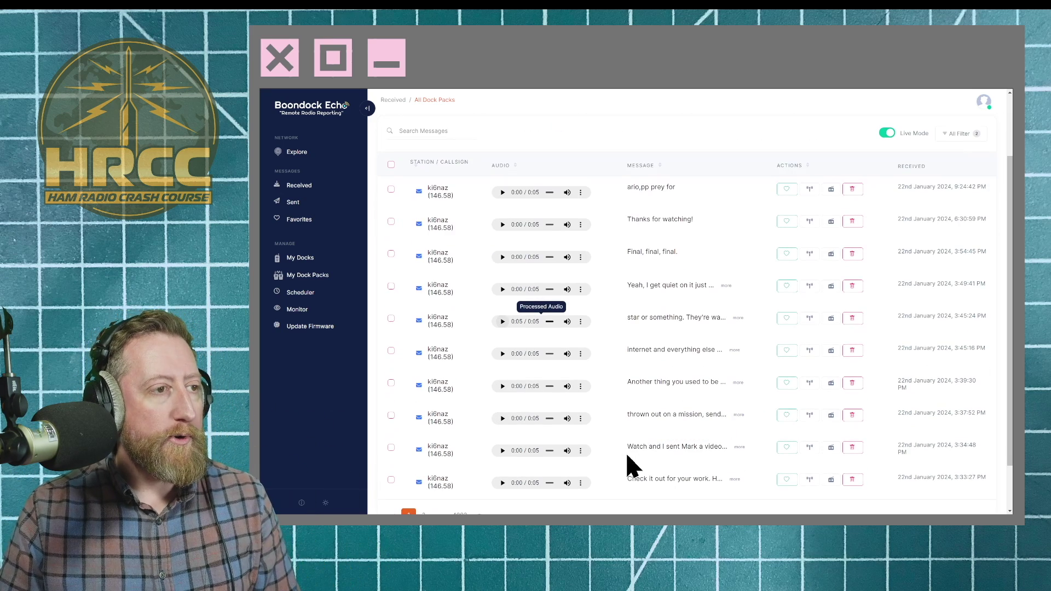
{"action": "left_click", "coordinate": [500, 485]}
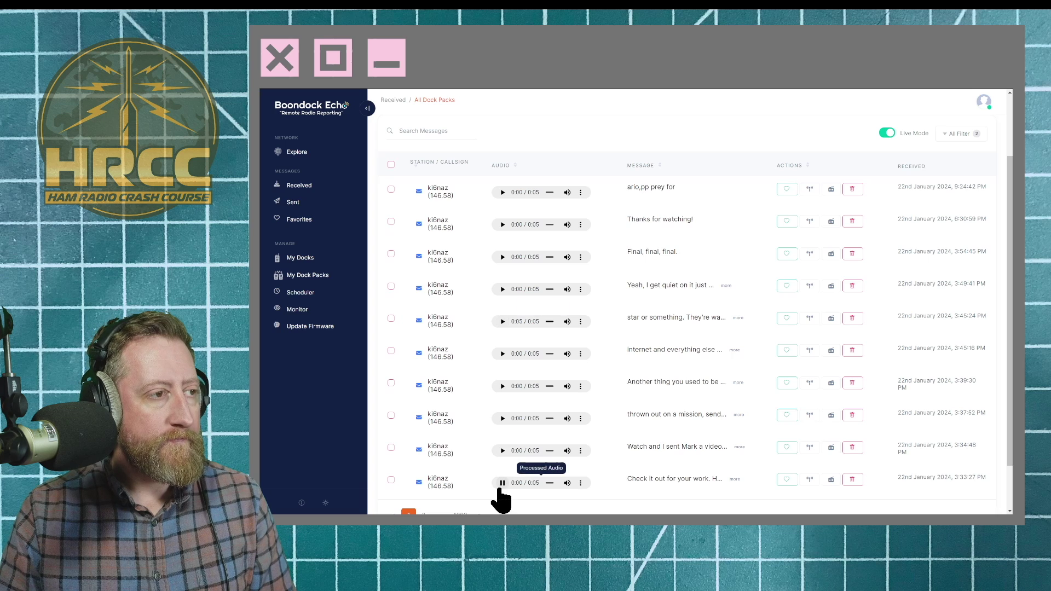
{"action": "left_click", "coordinate": [735, 479]}
{"action": "scroll", "coordinate": [758, 446], "scroll_direction": "down", "scroll_amount": 1}
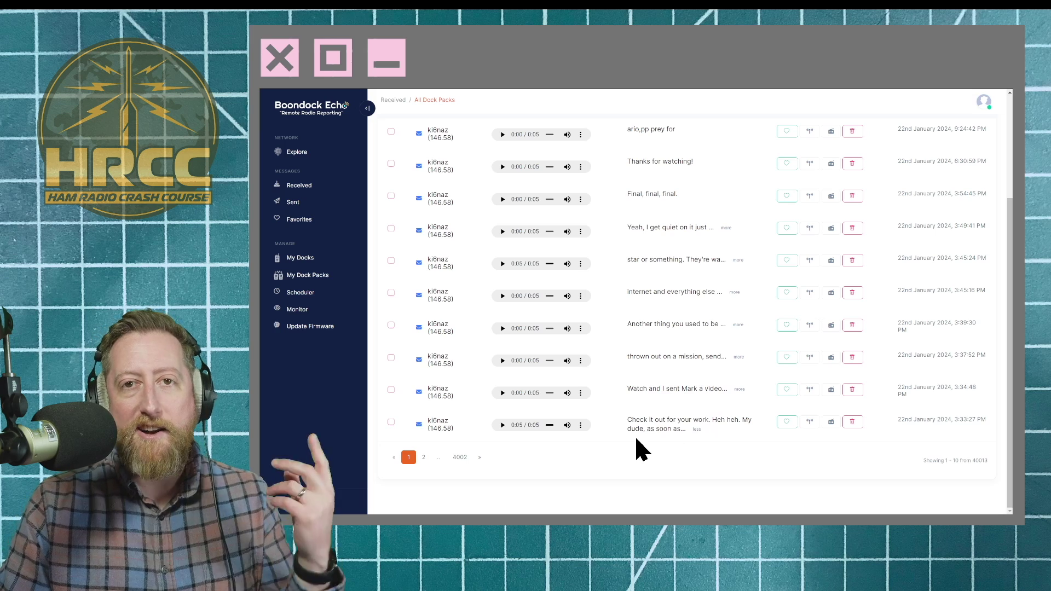
Go to page 2, expand the first message's transcription and play its clip.
{"action": "left_click", "coordinate": [422, 459]}
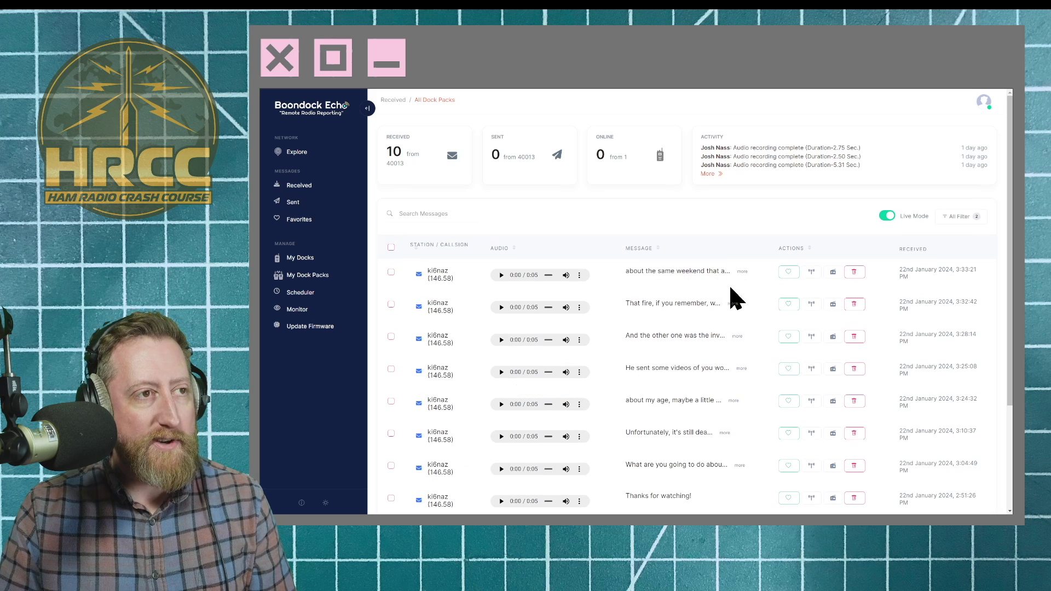
{"action": "left_click", "coordinate": [742, 272]}
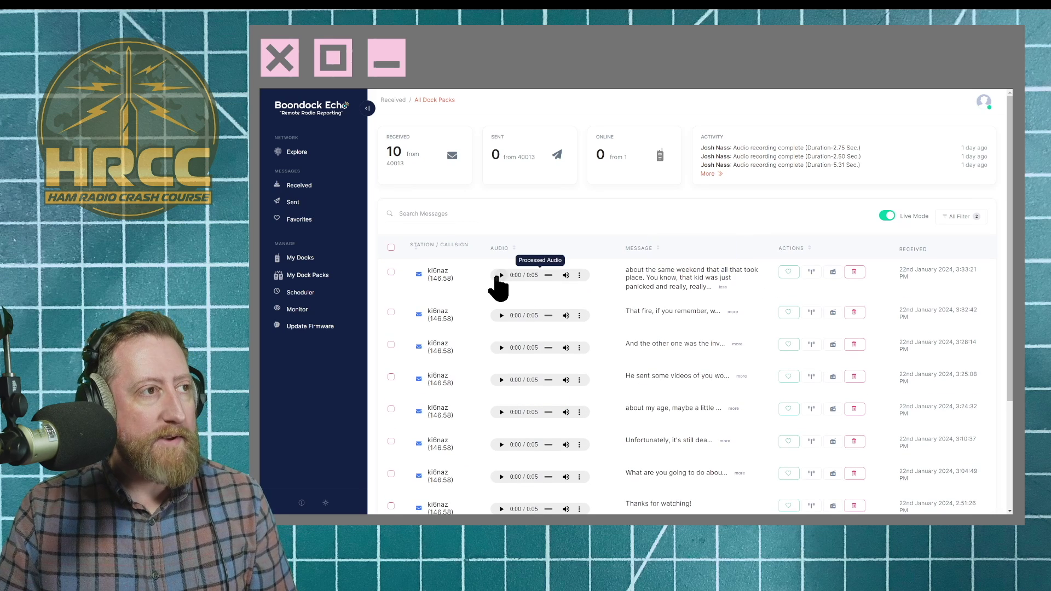
{"action": "left_click", "coordinate": [500, 276]}
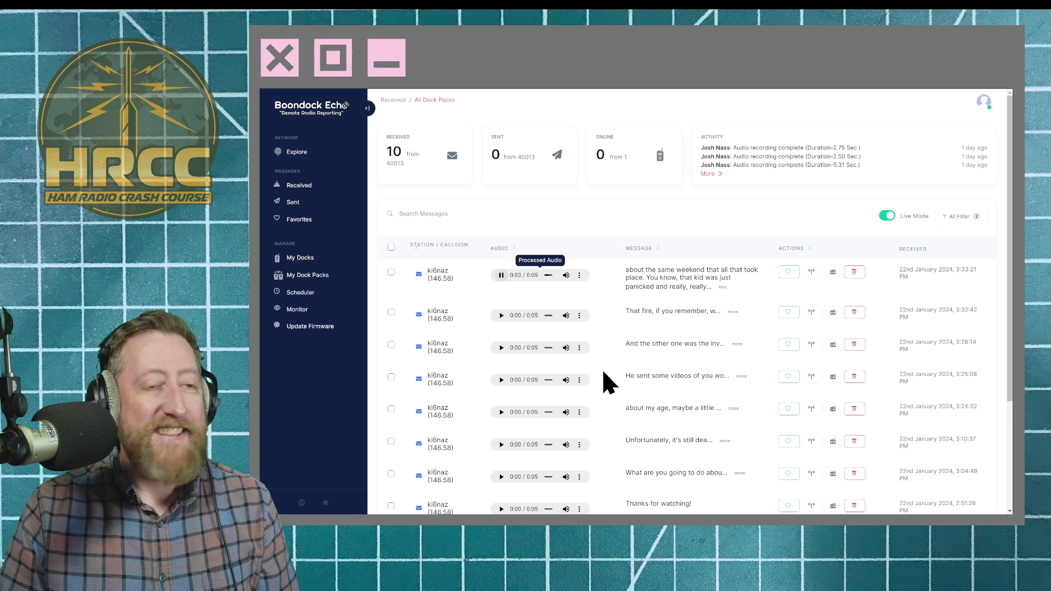
{"action": "scroll", "coordinate": [602, 369], "scroll_direction": "down", "scroll_amount": 3}
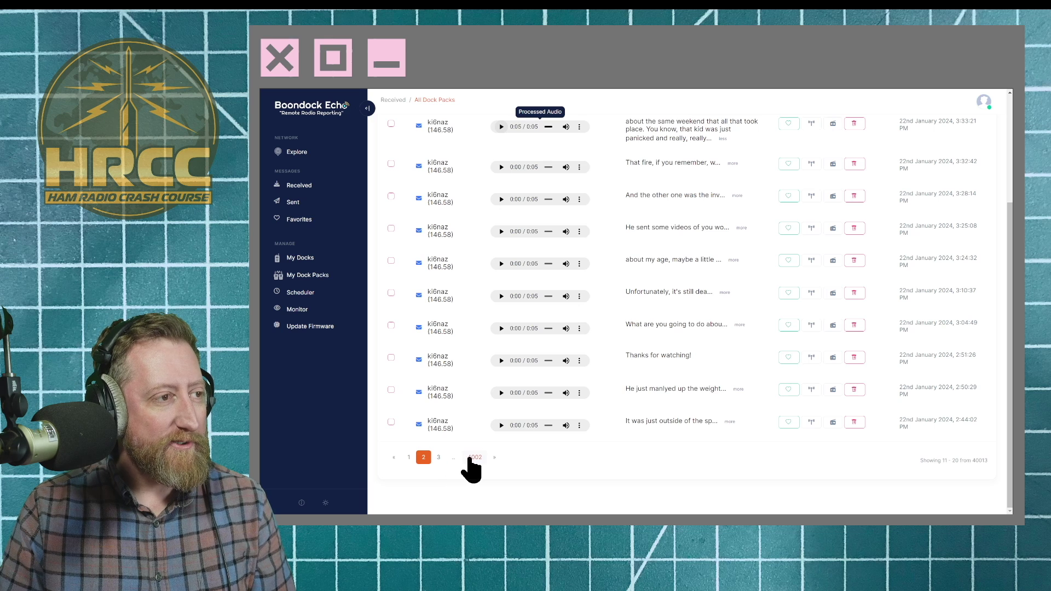
On page 11, play the last message's clip and the 'Alright, let me see' clip.
{"action": "left_click", "coordinate": [465, 459]}
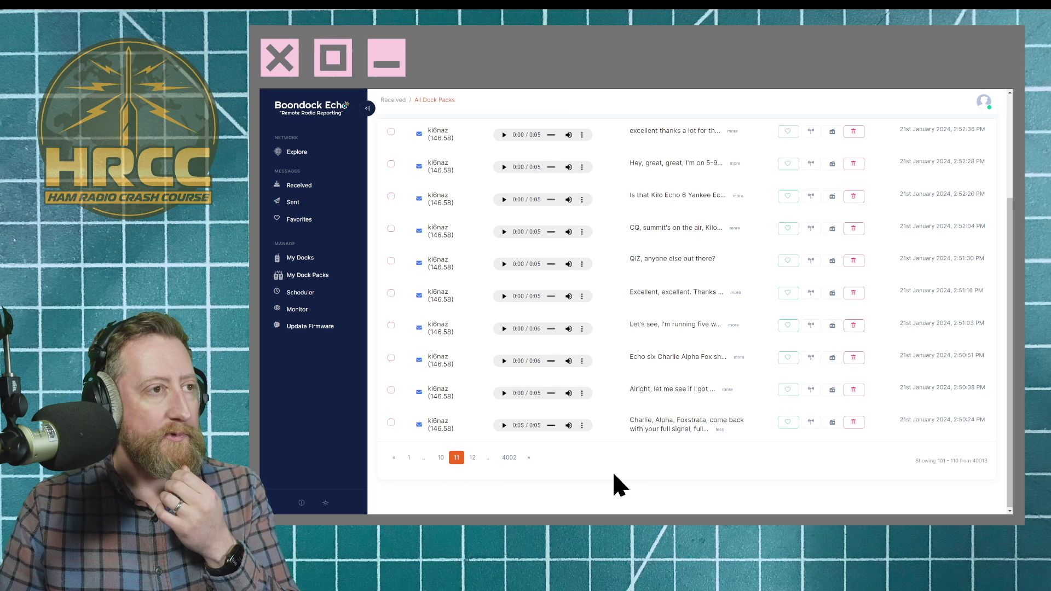
{"action": "left_click", "coordinate": [504, 426]}
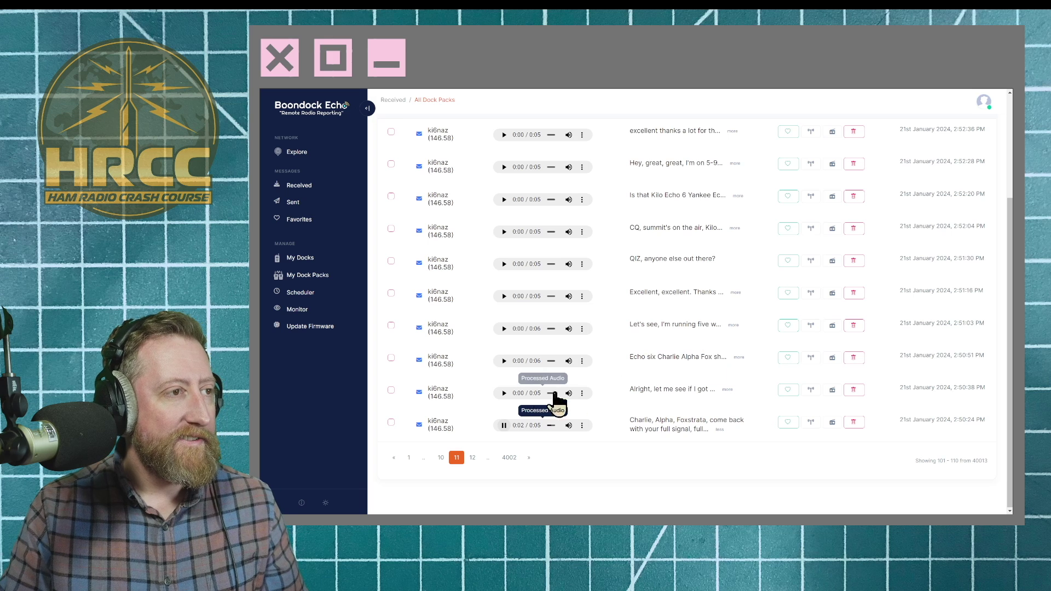
{"action": "left_click", "coordinate": [503, 393]}
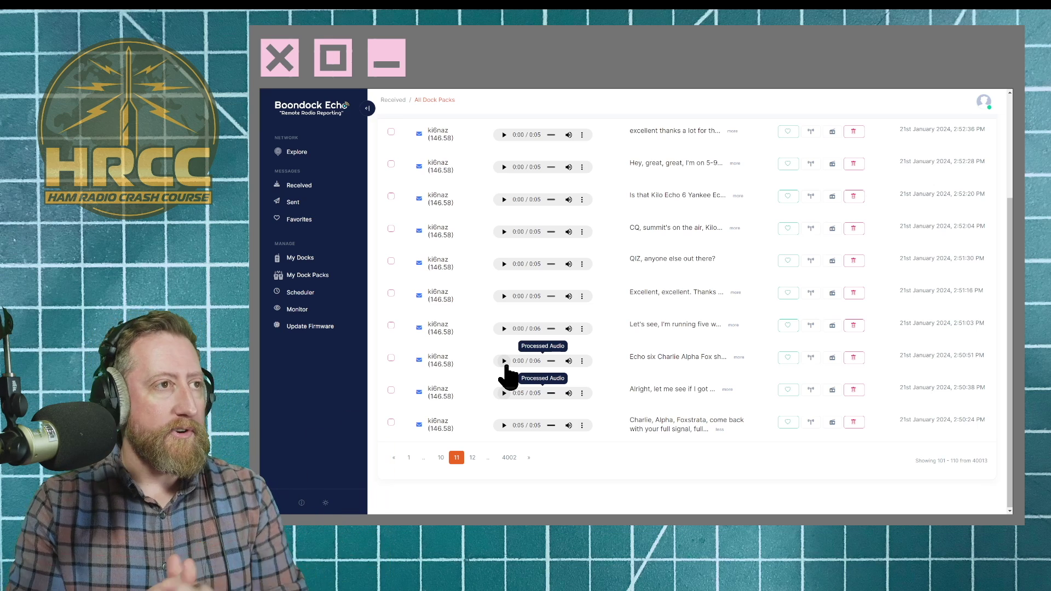
Check and dismiss a clip's download and speed options, return to Received, then view Sent.
{"action": "left_click", "coordinate": [582, 361]}
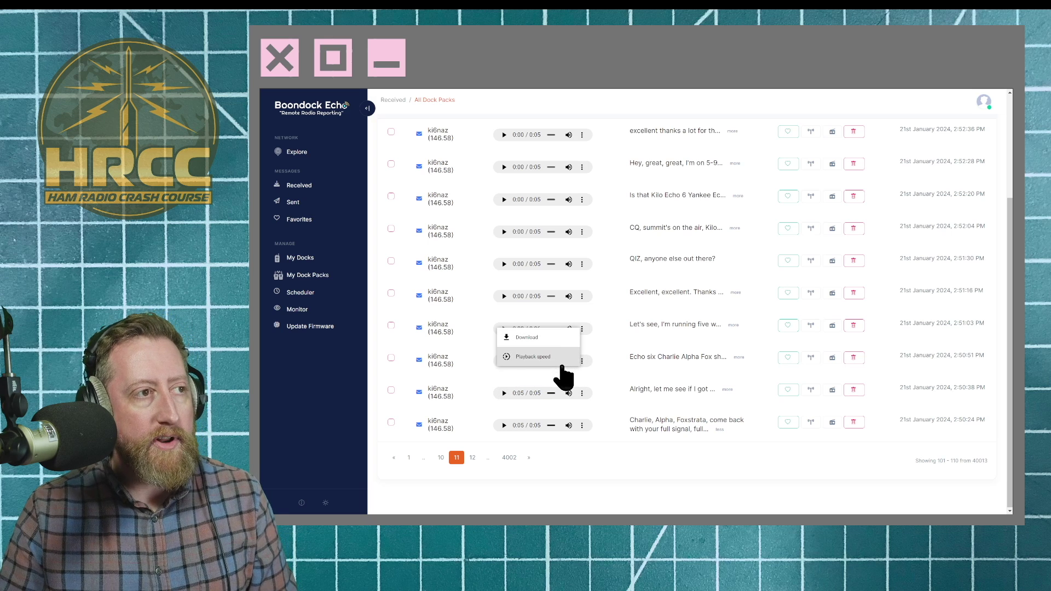
{"action": "left_click", "coordinate": [796, 452]}
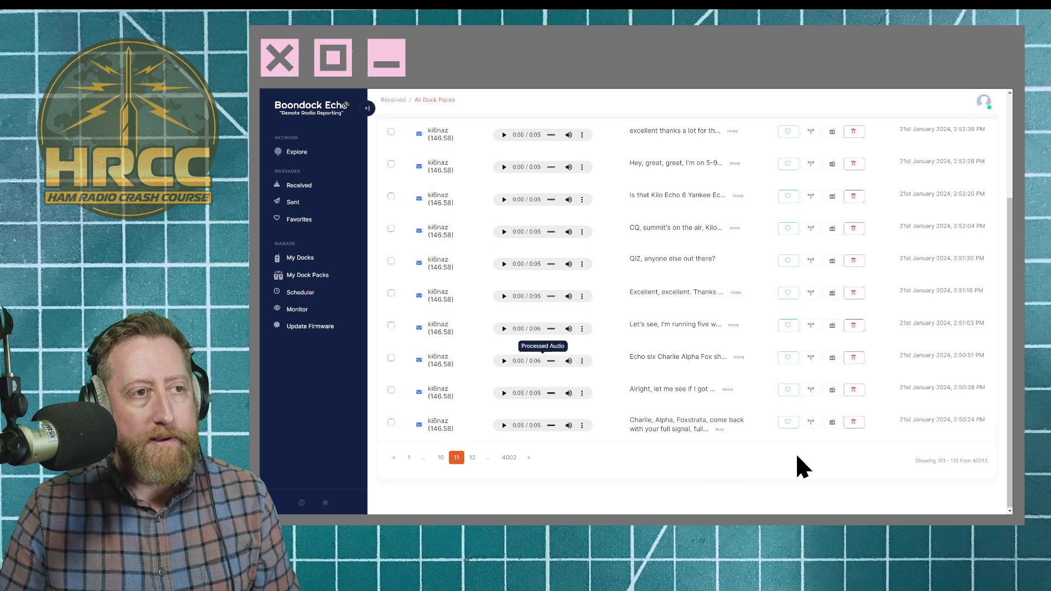
{"action": "left_click", "coordinate": [300, 186]}
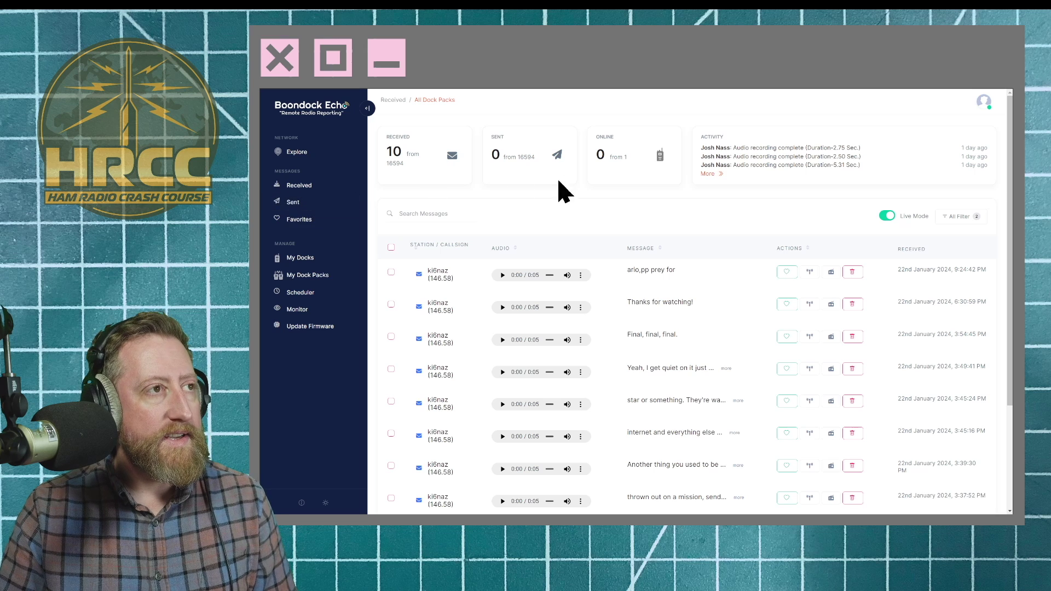
{"action": "left_click", "coordinate": [317, 213]}
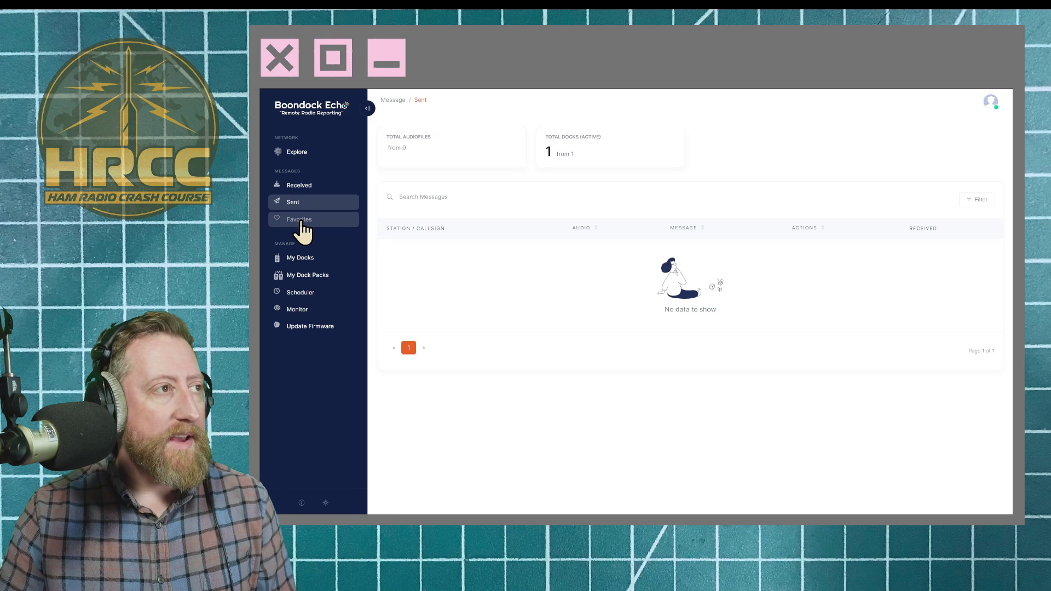
Look at Favorites, then show My Docks with its one offline registered dock.
{"action": "left_click", "coordinate": [296, 219]}
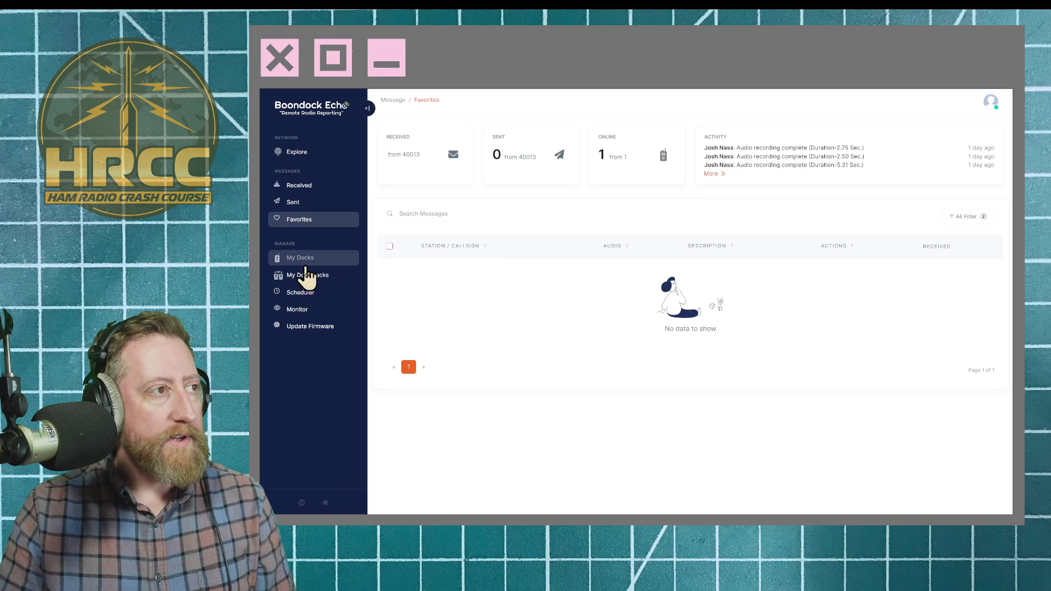
{"action": "left_click", "coordinate": [327, 261]}
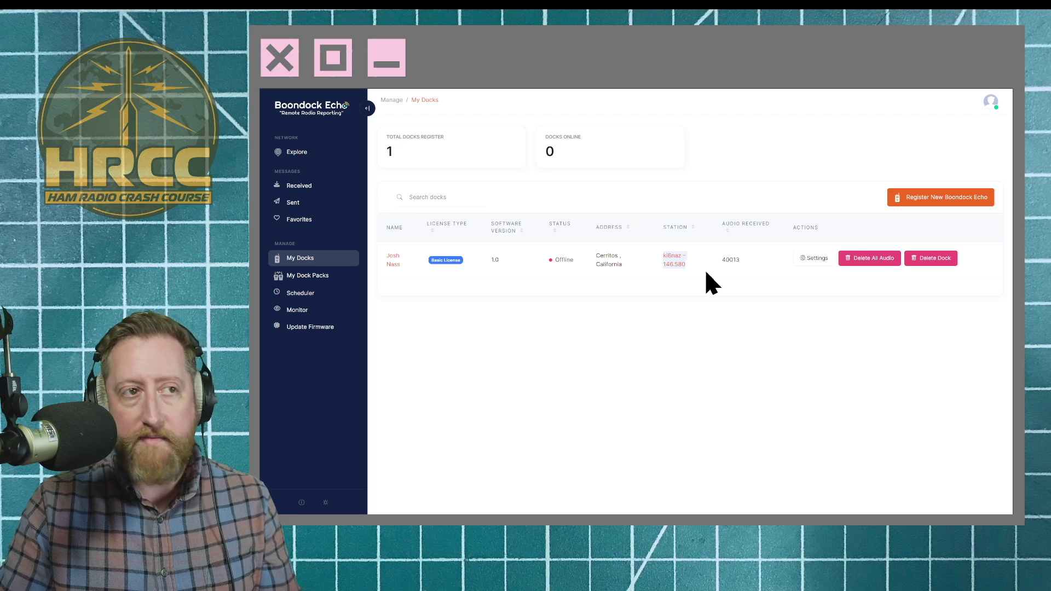
Turn on the dock's speaker at volume 75 and Record Audio, then open More Settings.
{"action": "left_click", "coordinate": [812, 258]}
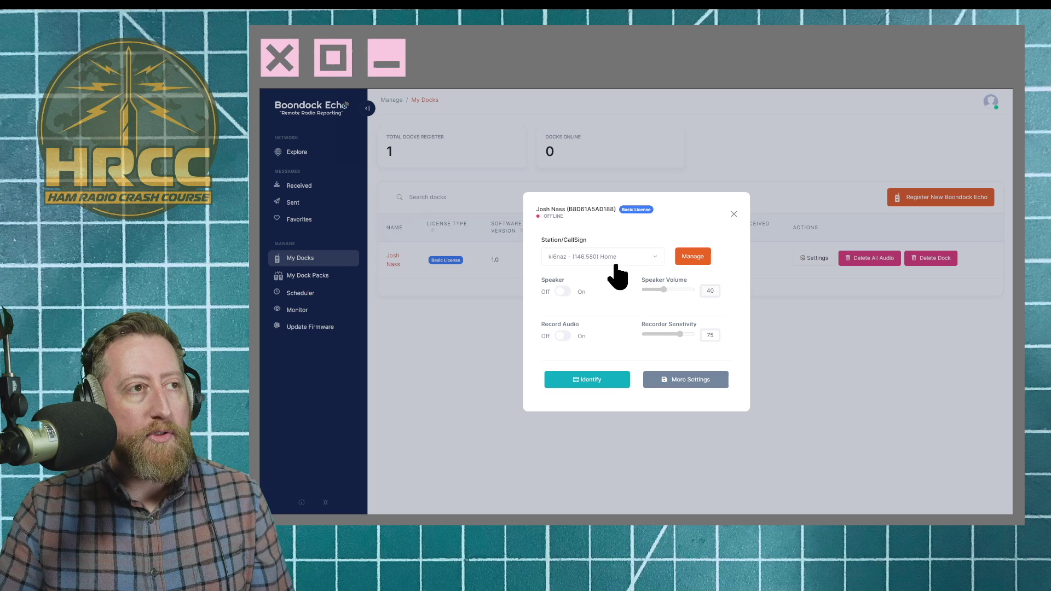
{"action": "left_click", "coordinate": [563, 292]}
{"action": "left_click_drag", "start_coordinate": [682, 291], "coordinate": [680, 290]}
{"action": "left_click", "coordinate": [563, 336]}
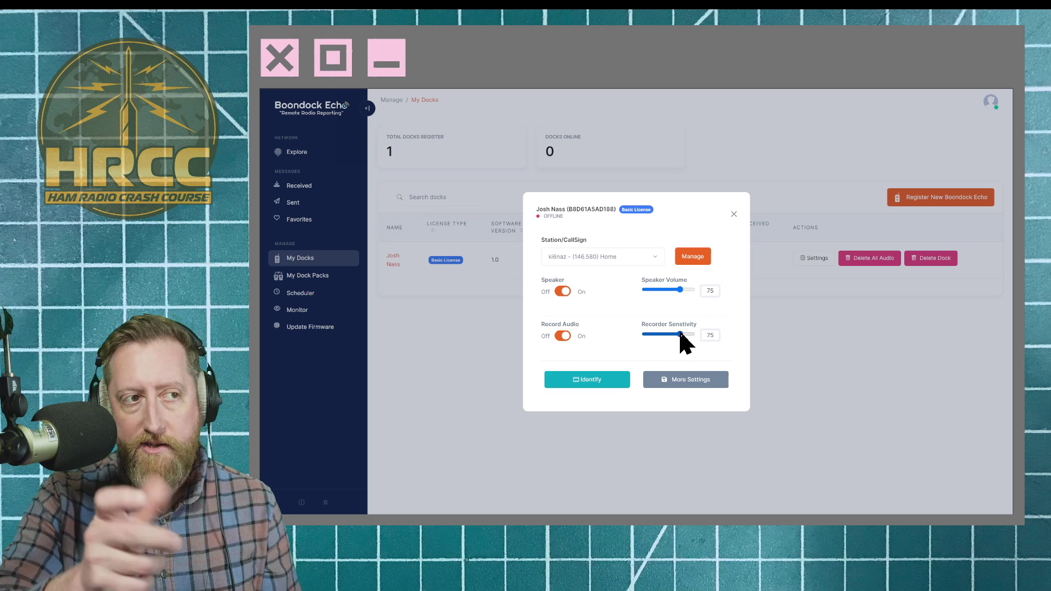
{"action": "left_click", "coordinate": [669, 382]}
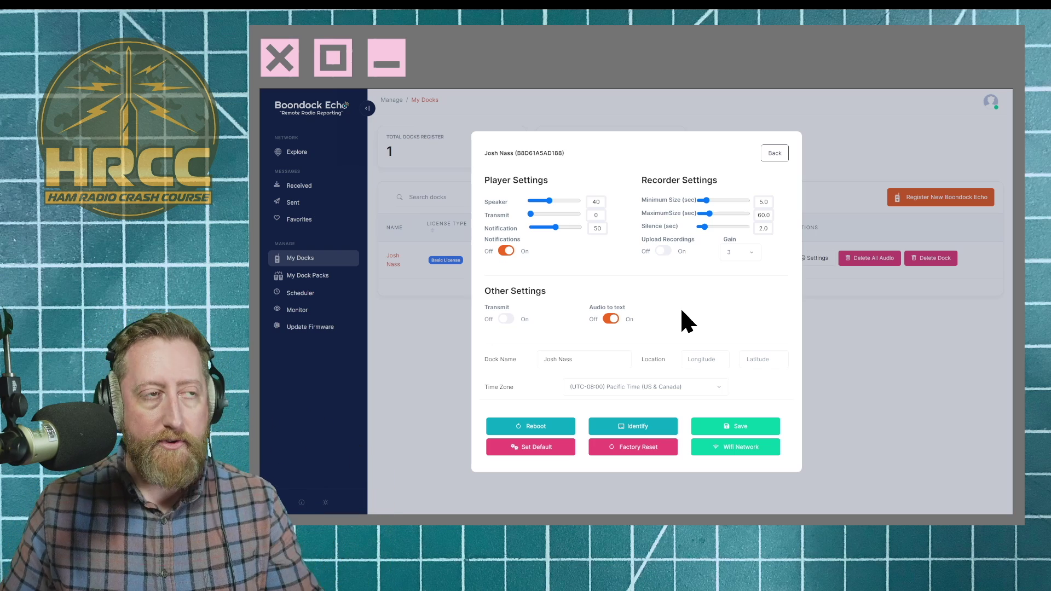
Set the maximum recording size to 116.3 seconds, toggling Upload Recordings on and back off.
{"action": "mouse_move", "coordinate": [711, 216]}
{"action": "left_mouse_down"}
{"action": "mouse_move", "coordinate": [732, 221]}
{"action": "mouse_move", "coordinate": [722, 235]}
{"action": "mouse_move", "coordinate": [726, 216]}
{"action": "left_mouse_up"}
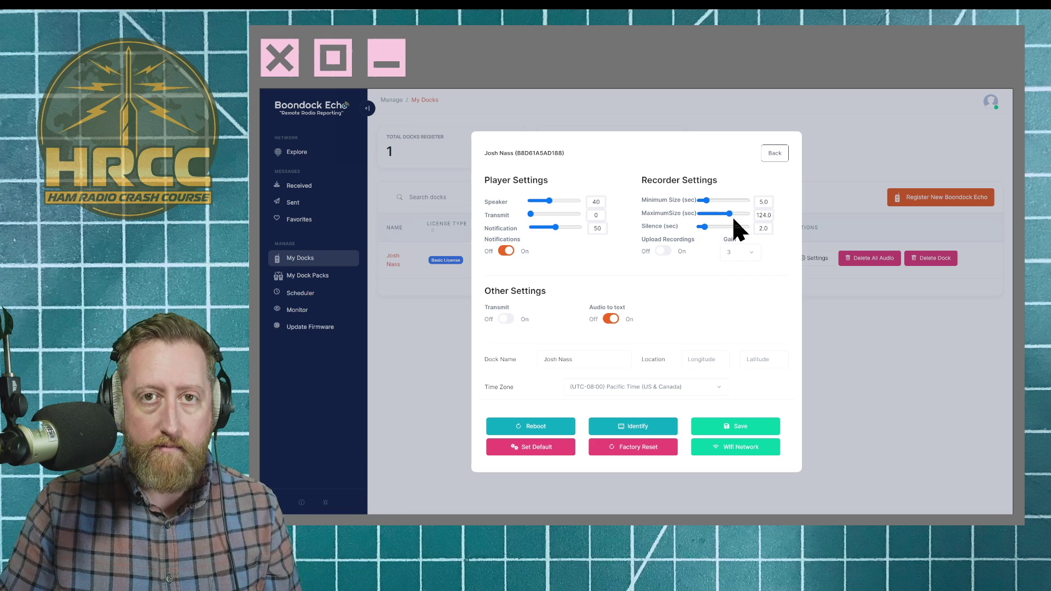
{"action": "mouse_move", "coordinate": [731, 216]}
{"action": "left_mouse_down"}
{"action": "mouse_move", "coordinate": [747, 217]}
{"action": "mouse_move", "coordinate": [747, 228]}
{"action": "mouse_move", "coordinate": [741, 214]}
{"action": "mouse_move", "coordinate": [723, 223]}
{"action": "left_mouse_up"}
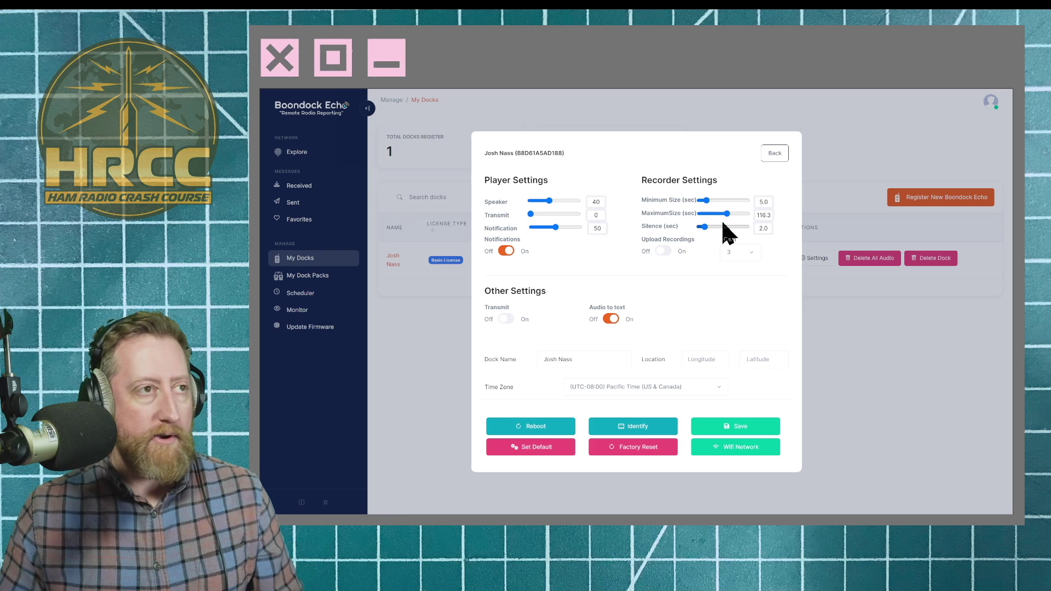
{"action": "left_click", "coordinate": [663, 251]}
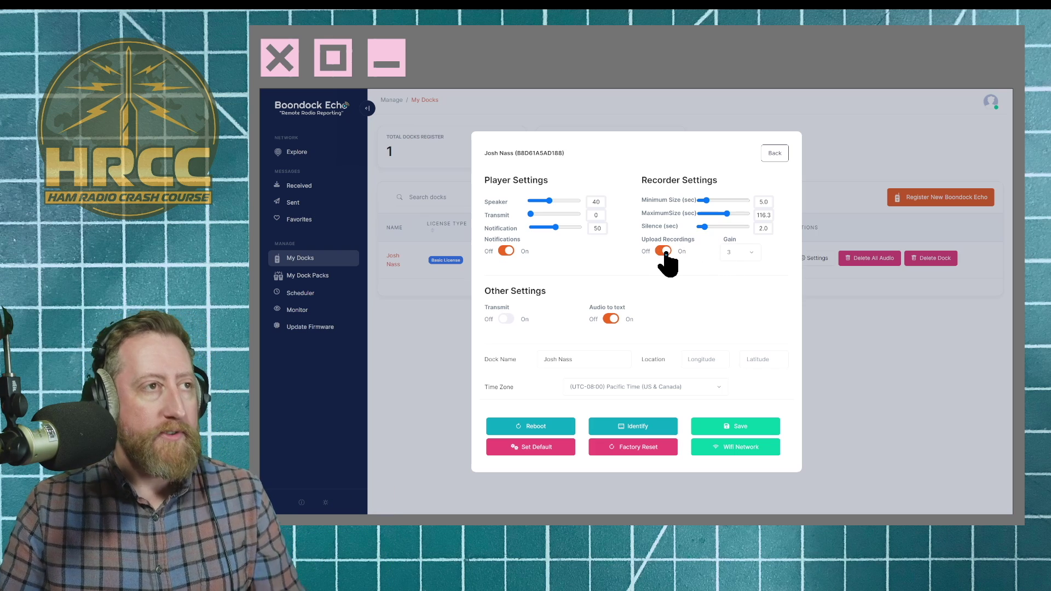
{"action": "left_click", "coordinate": [666, 253]}
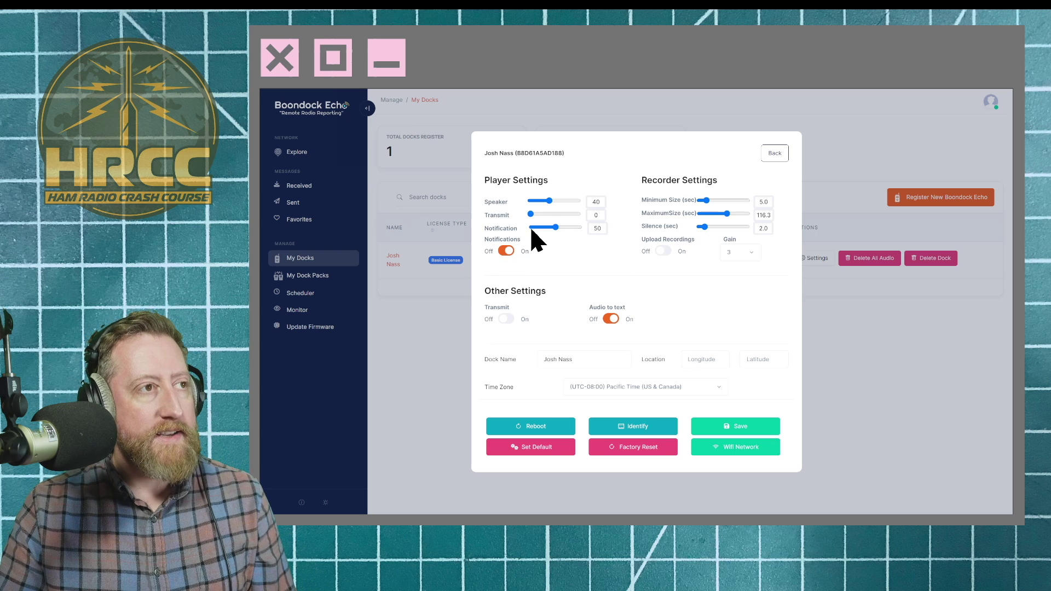
Raise Speaker to 58 and Transmit to 48, then view the Wi-Fi network slots.
{"action": "left_click_drag", "start_coordinate": [548, 202], "coordinate": [558, 202]}
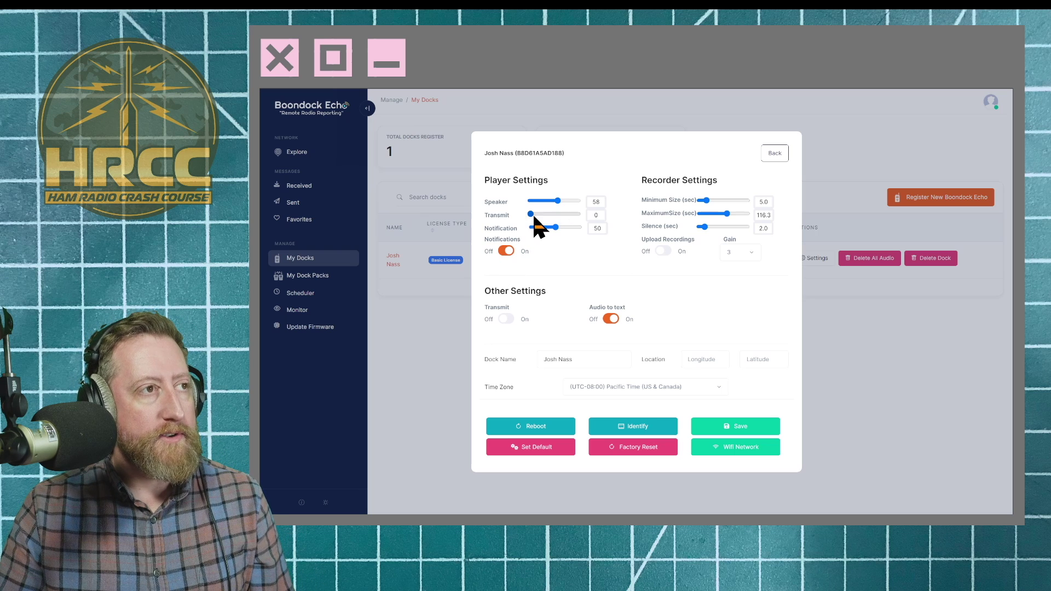
{"action": "left_click", "coordinate": [553, 214]}
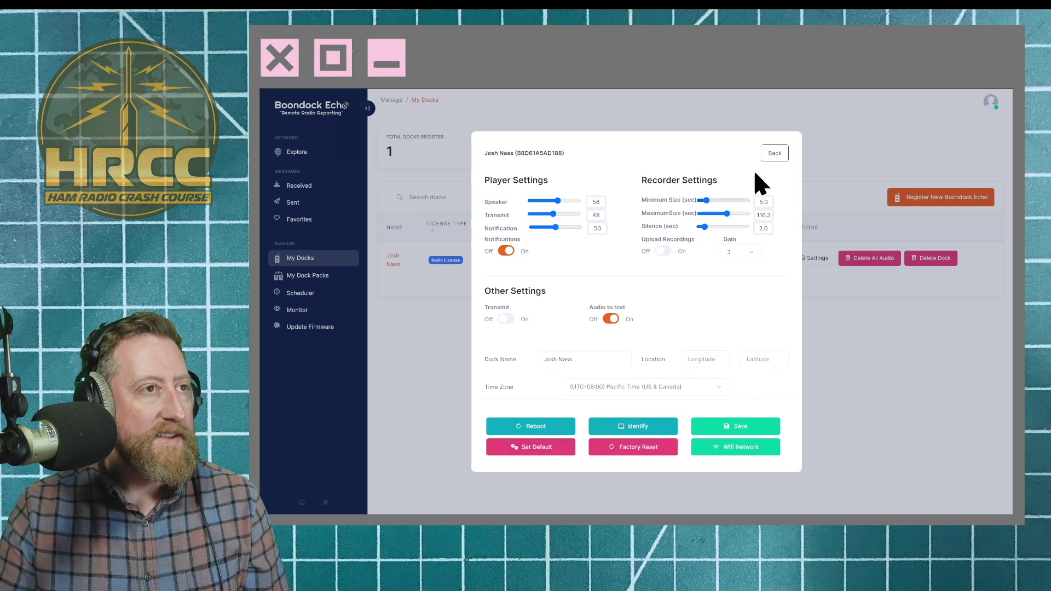
{"action": "left_click", "coordinate": [738, 448]}
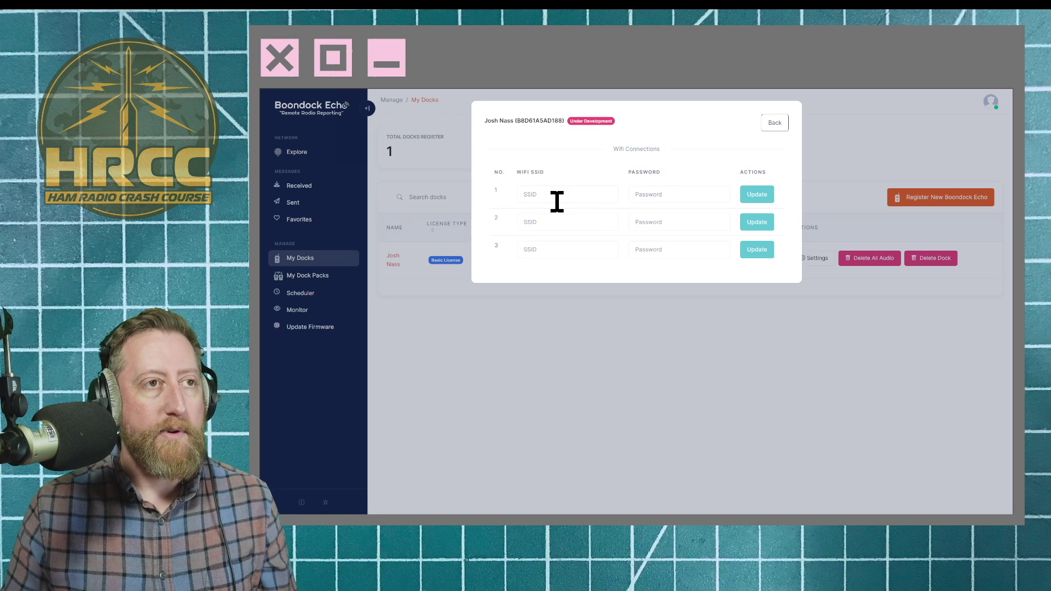
Leave Wi-Fi settings, glance at My Dock Packs, and show the empty Scheduler task list.
{"action": "left_click", "coordinate": [775, 125]}
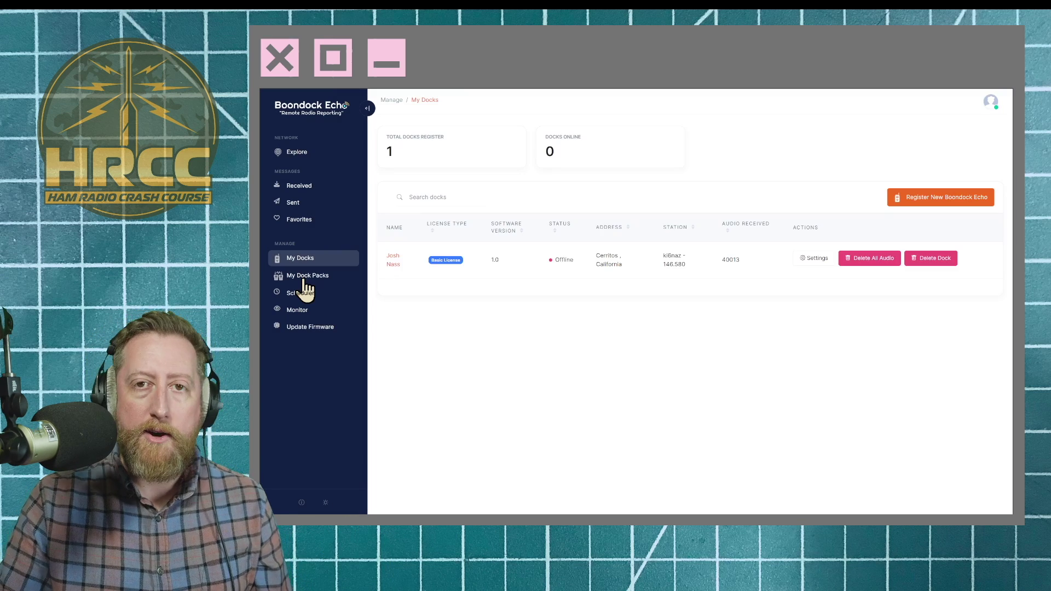
{"action": "left_click", "coordinate": [307, 277]}
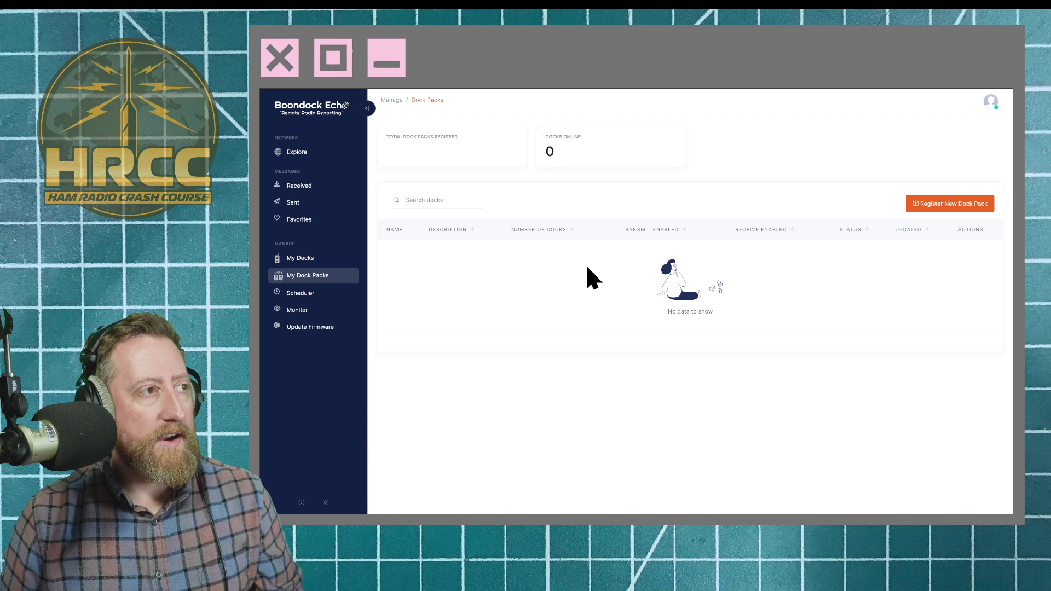
{"action": "left_click", "coordinate": [300, 295]}
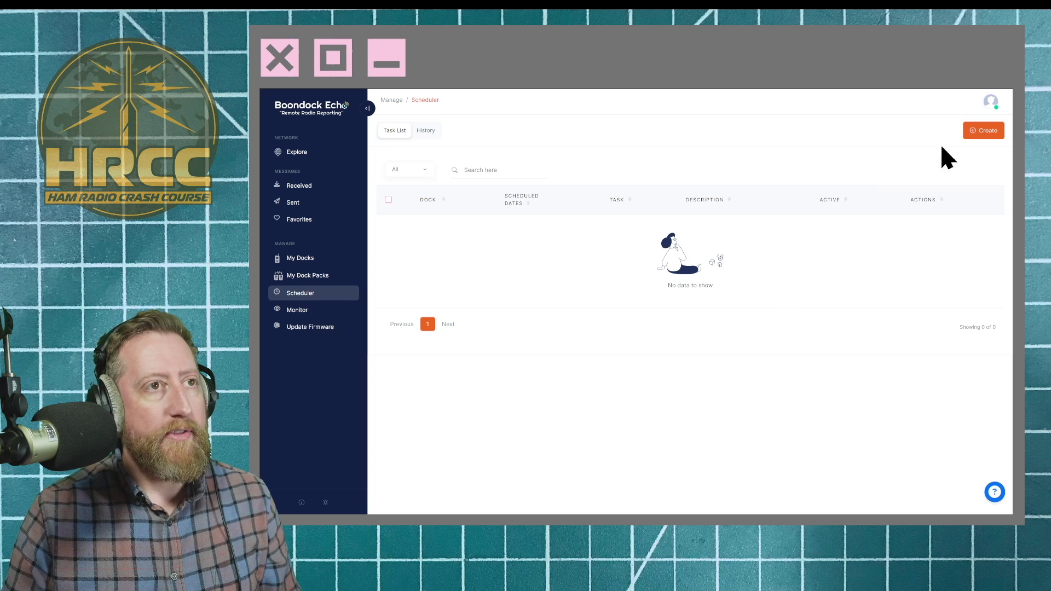
{"action": "left_click", "coordinate": [968, 134]}
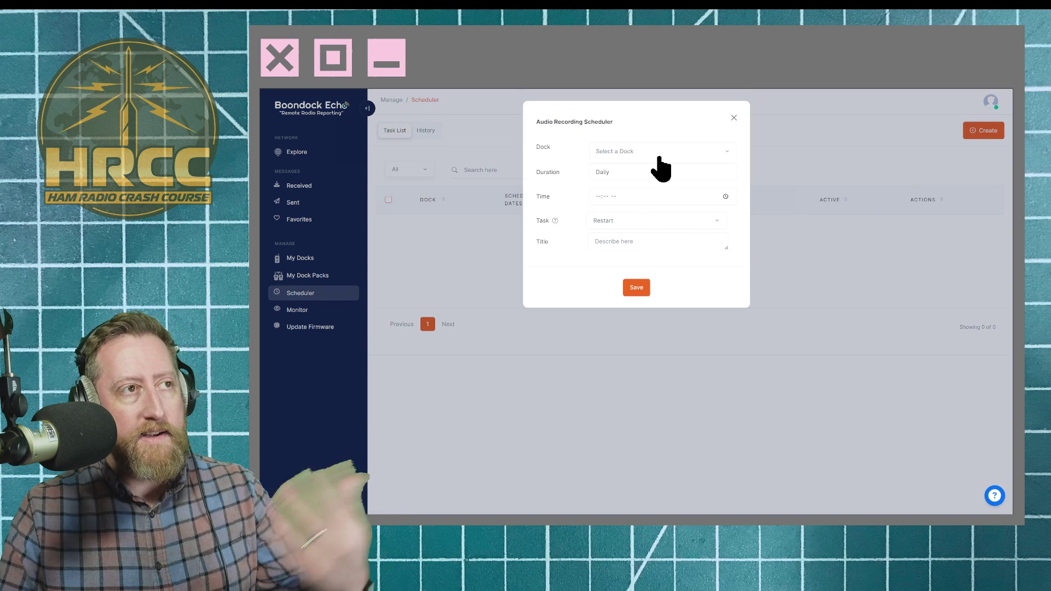
{"action": "left_click", "coordinate": [622, 173]}
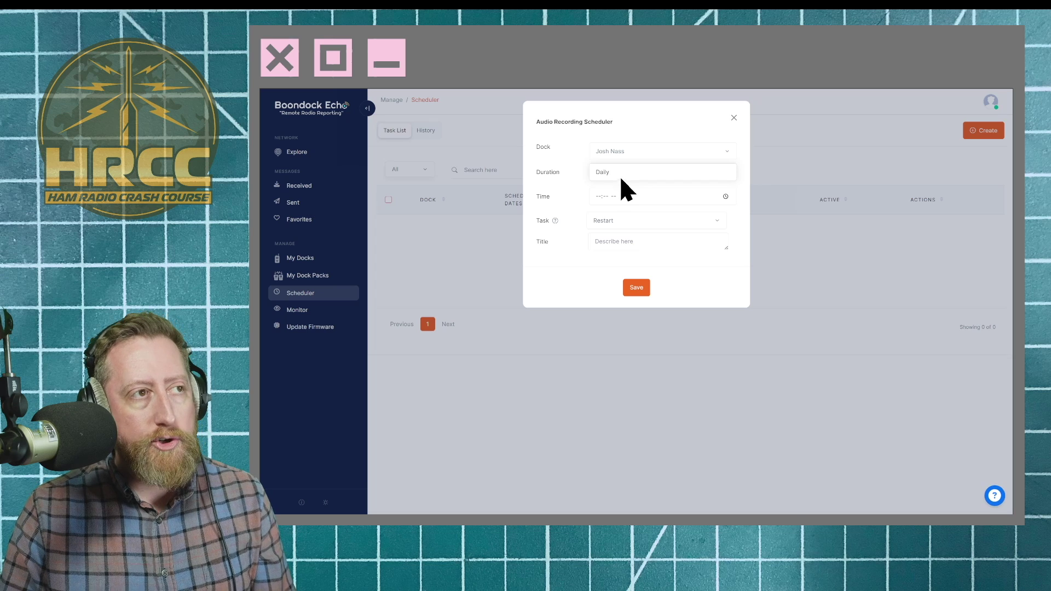
{"action": "key", "text": "Down"}
{"action": "left_click", "coordinate": [634, 192]}
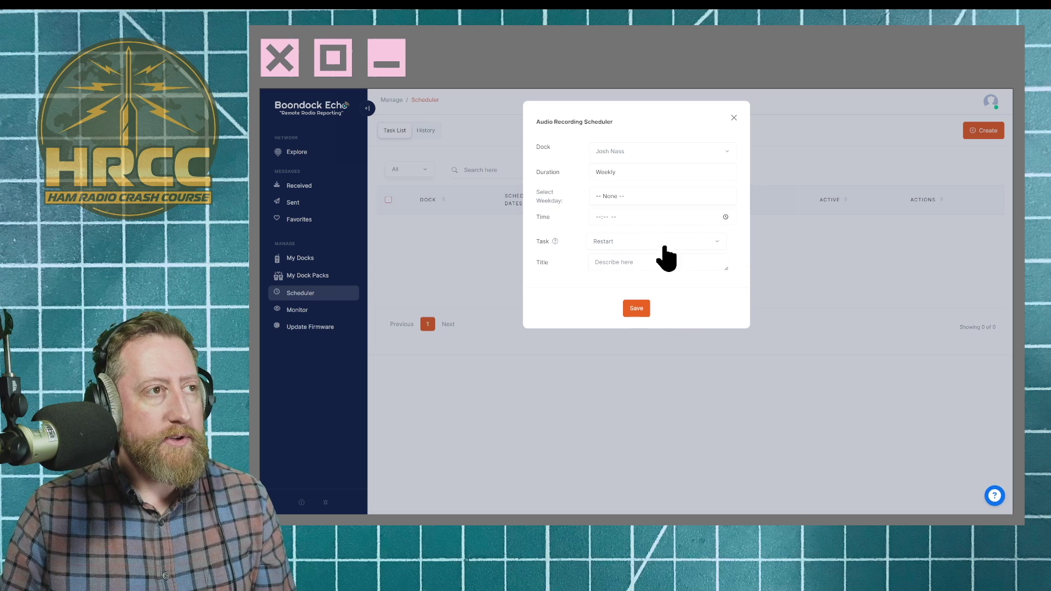
{"action": "left_click", "coordinate": [734, 118]}
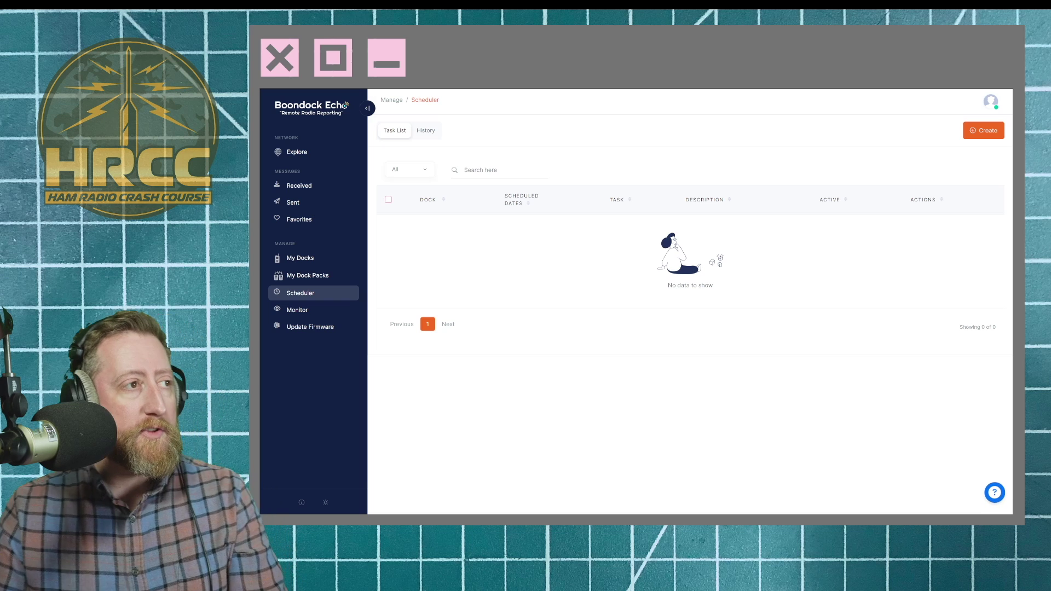
Show Monitor's Manage view of keyword rules, selecting then deselecting the numeric rule.
{"action": "left_click", "coordinate": [298, 311]}
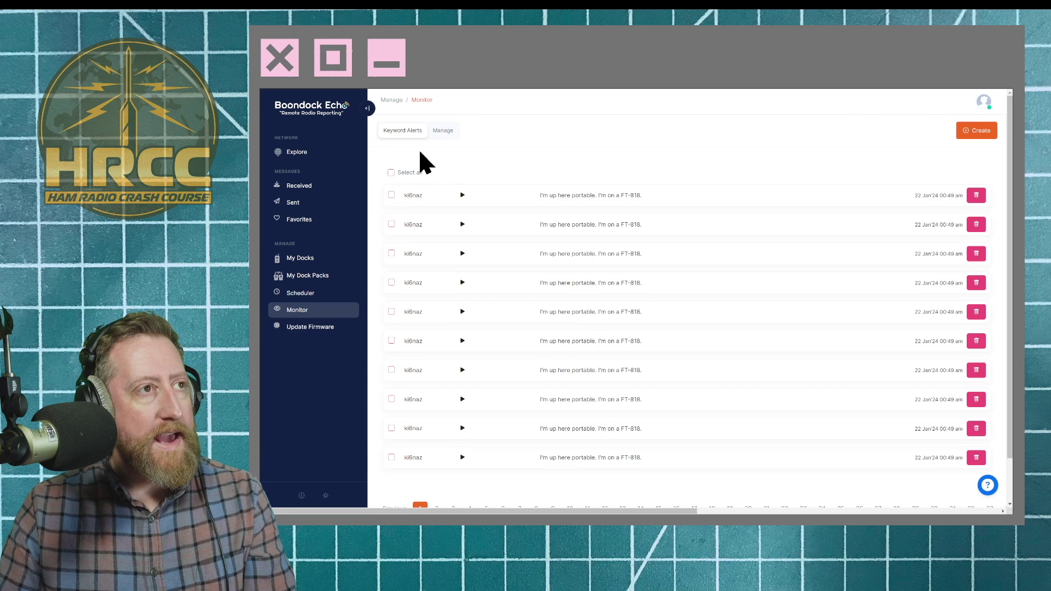
{"action": "left_click", "coordinate": [441, 132]}
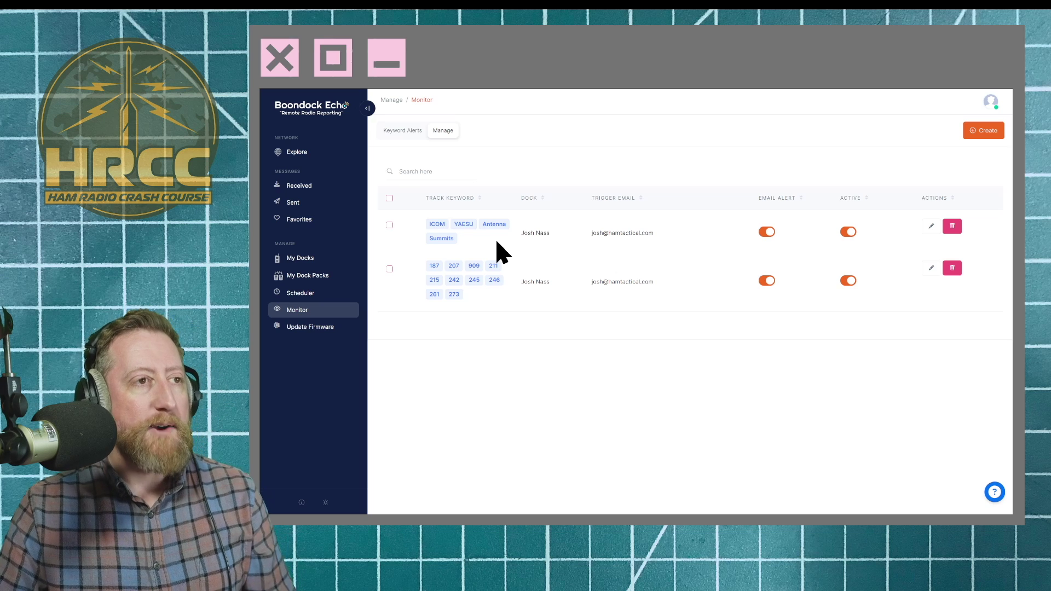
{"action": "left_click", "coordinate": [389, 269]}
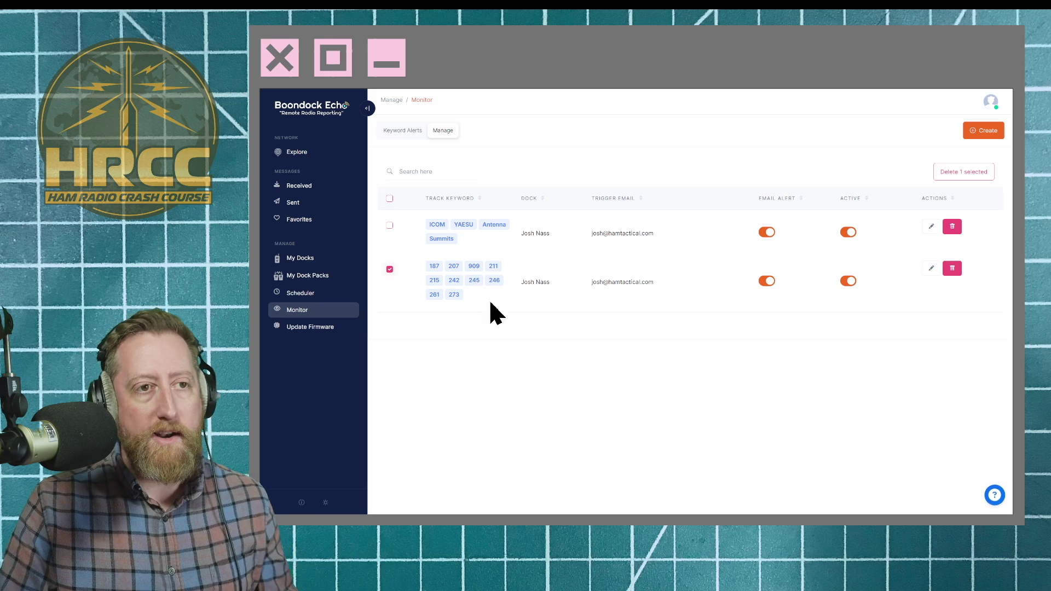
{"action": "left_click", "coordinate": [389, 268]}
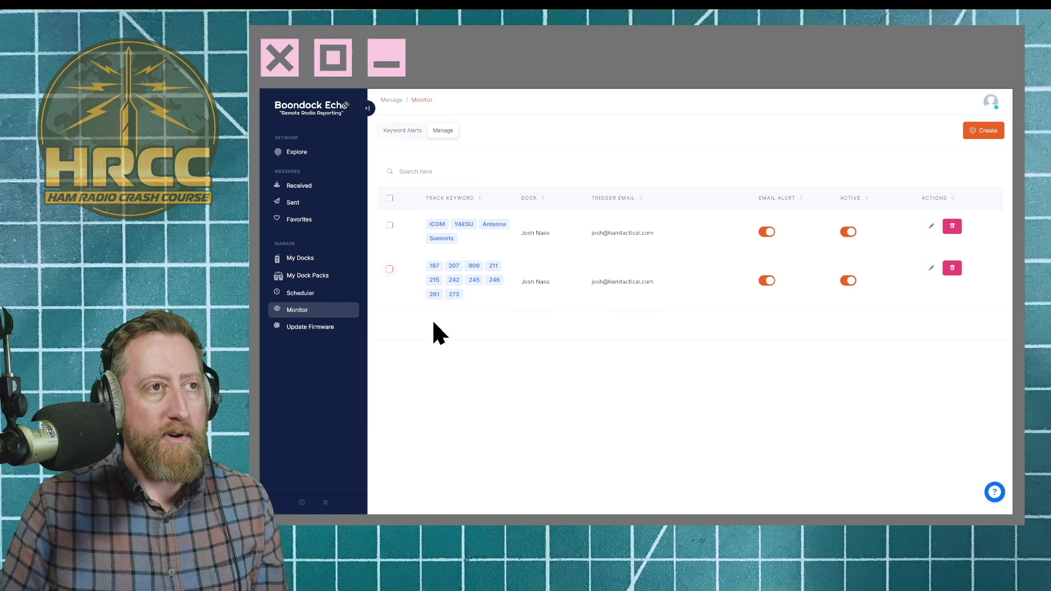
Deactivate the ICOM/YAESU/Antenna/Summits alert while leaving the numeric alert active.
{"action": "left_click", "coordinate": [848, 233]}
{"action": "left_click", "coordinate": [847, 281]}
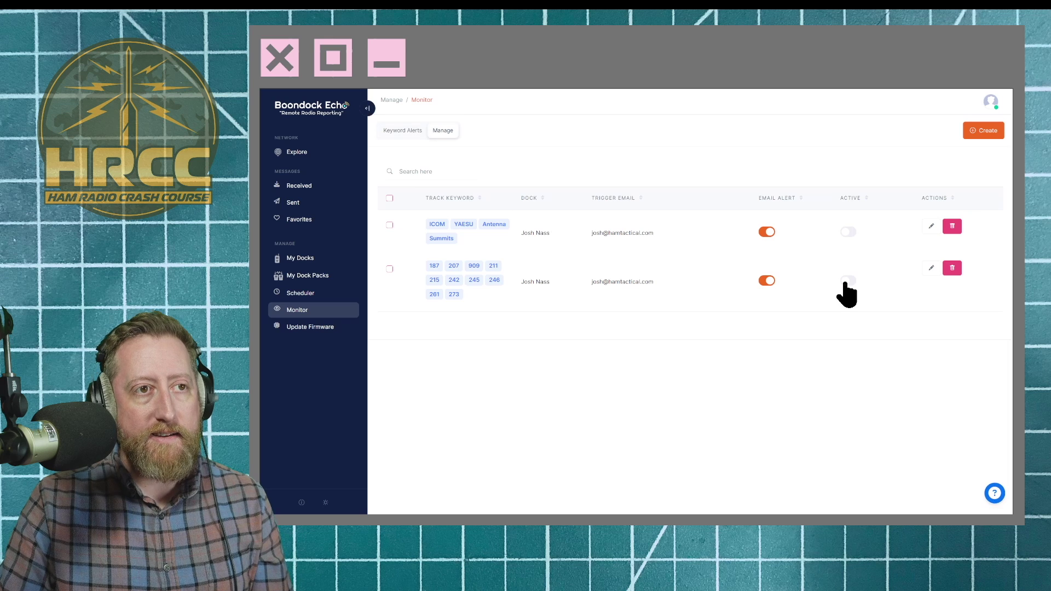
{"action": "left_click", "coordinate": [847, 281]}
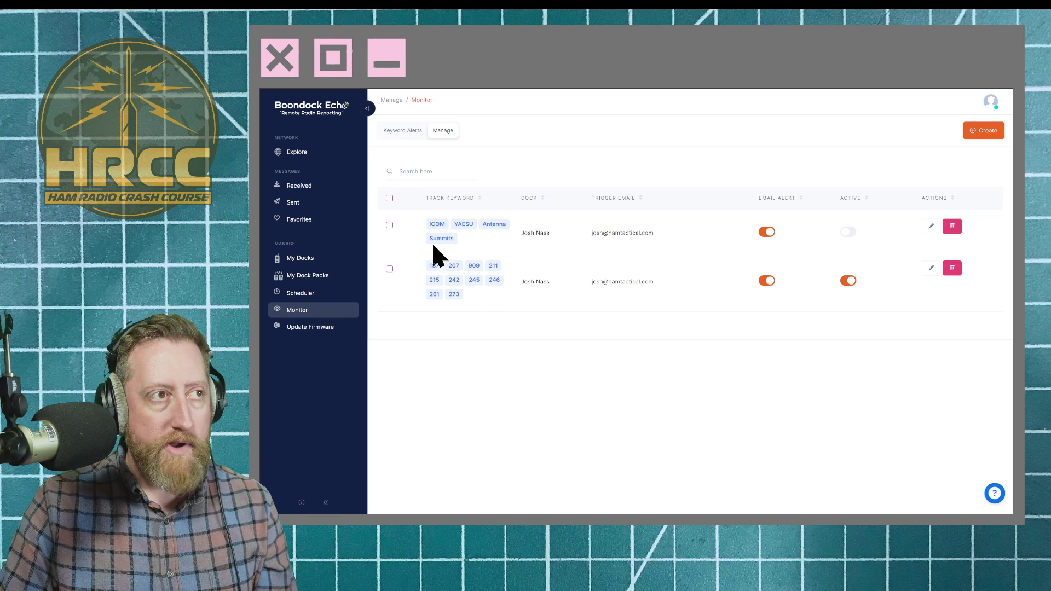
Show the keyword alert messages and jump to page 25.
{"action": "left_click", "coordinate": [403, 132]}
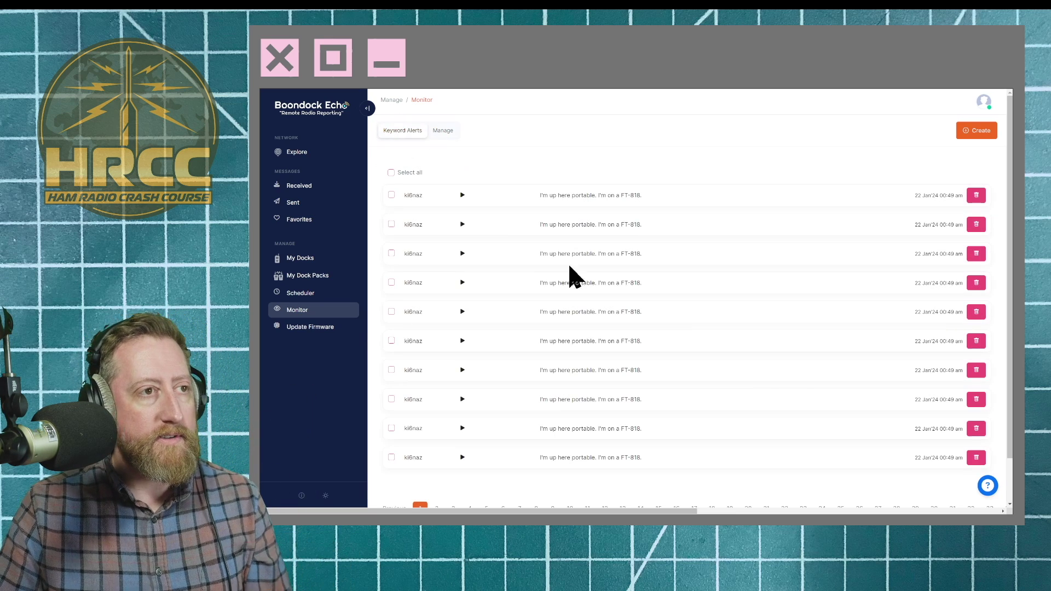
{"action": "scroll", "coordinate": [657, 350], "scroll_direction": "down", "scroll_amount": 1}
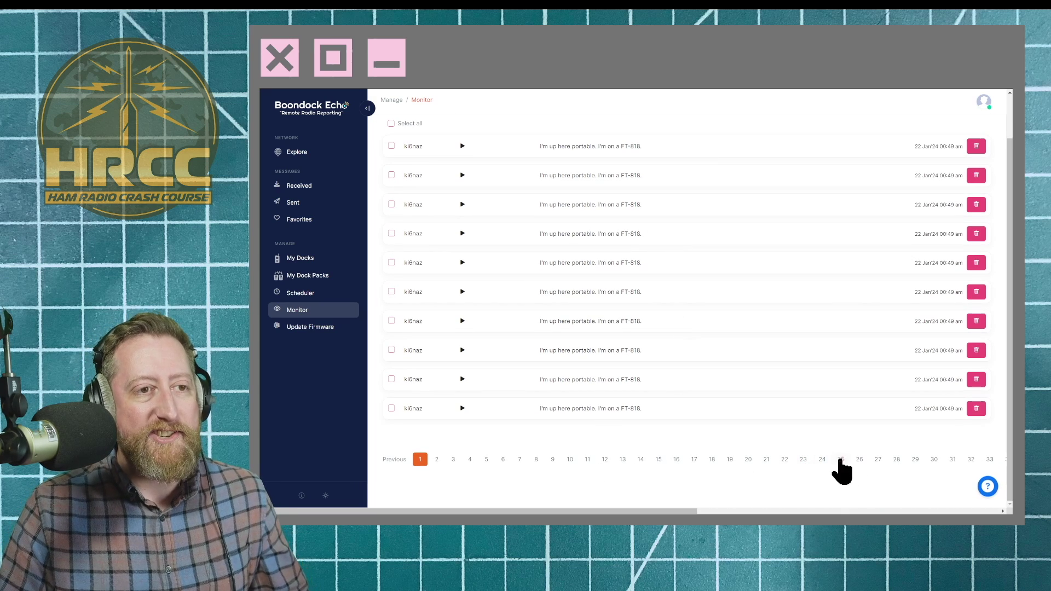
{"action": "left_click", "coordinate": [841, 460]}
Play the 'Roger that' antenna clip and the 'Last call, CQ' summits clip.
{"action": "scroll", "coordinate": [739, 328], "scroll_direction": "down", "scroll_amount": 2}
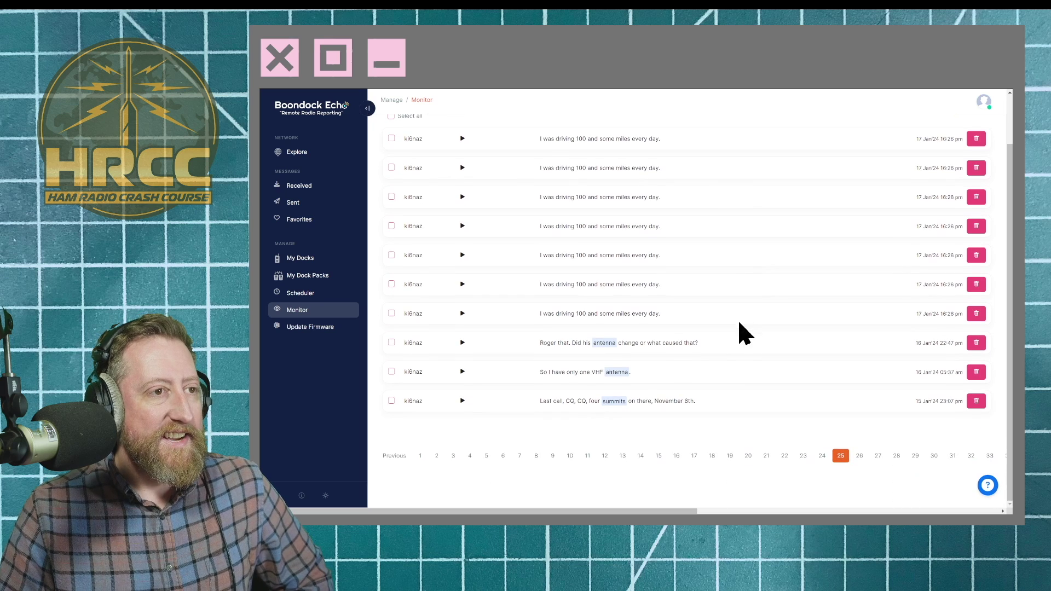
{"action": "left_click", "coordinate": [462, 342]}
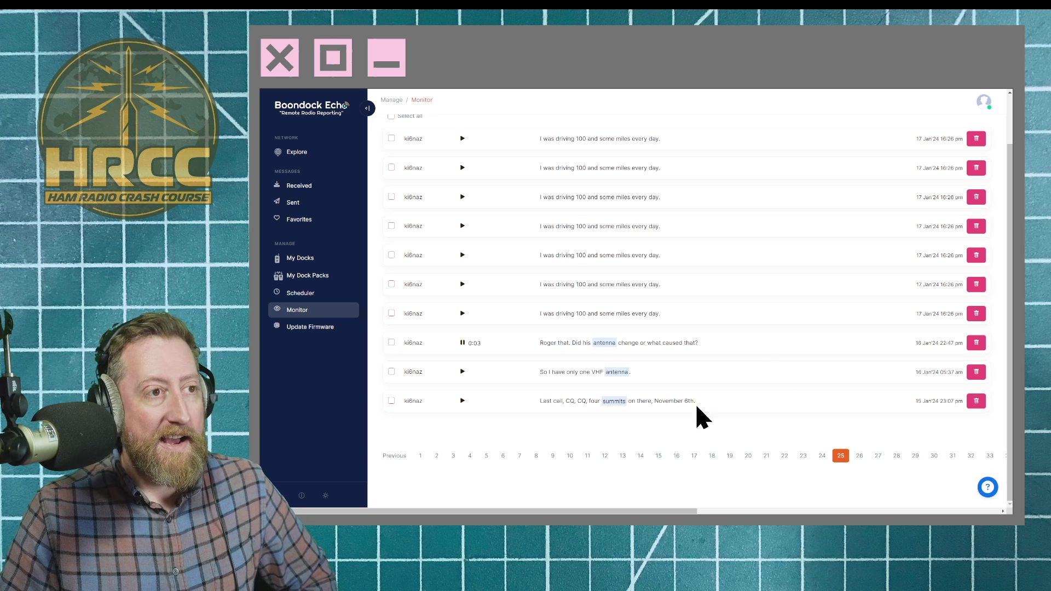
{"action": "left_click", "coordinate": [462, 401]}
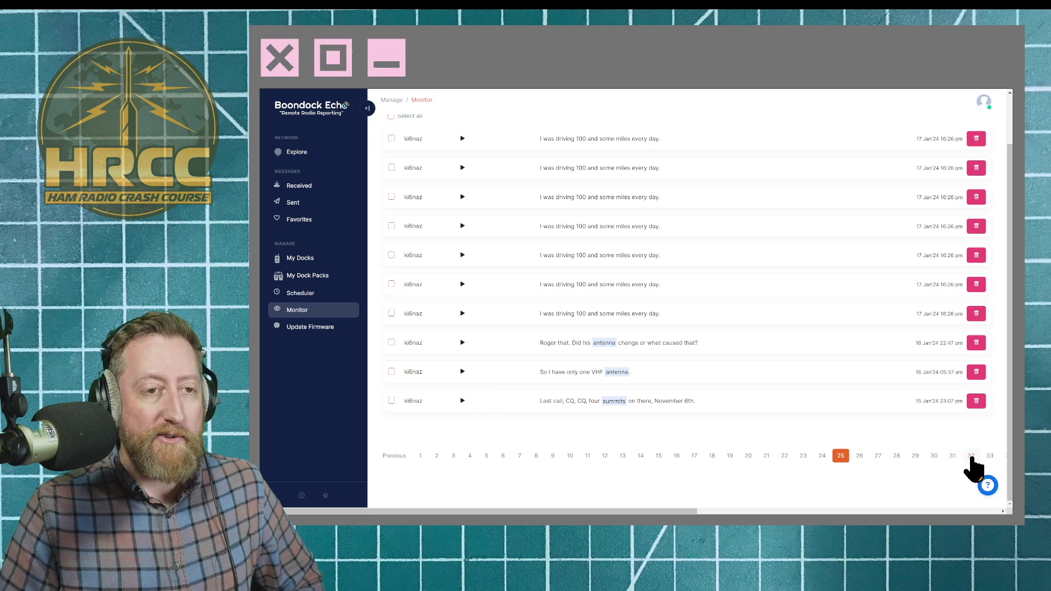
On page 32, play the 'Fire. Fire.', no-water broadcast and Engine 14 fire alarm clips.
{"action": "left_click", "coordinate": [971, 457]}
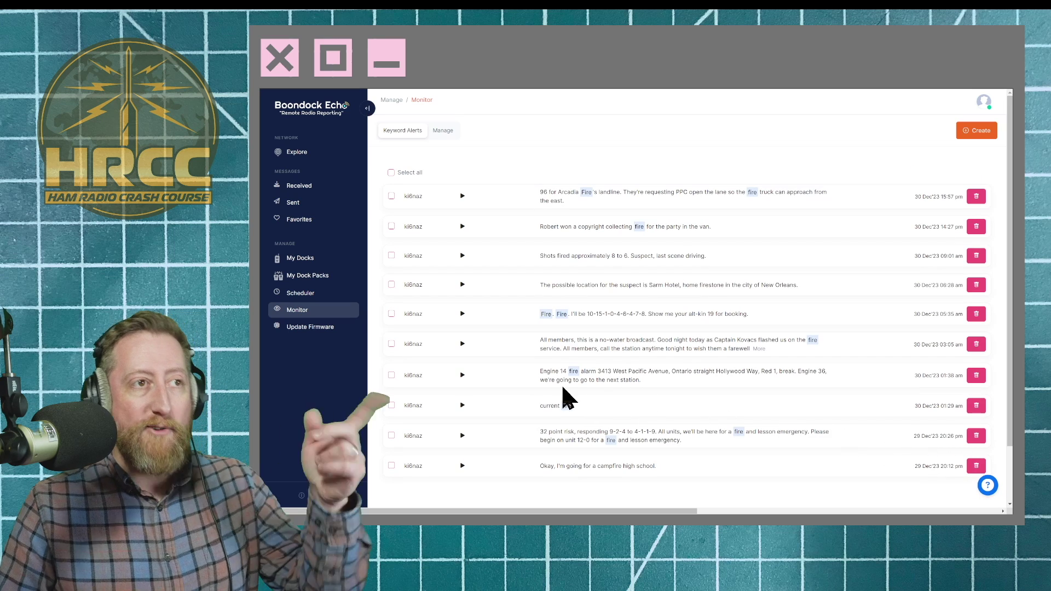
{"action": "left_click", "coordinate": [461, 315]}
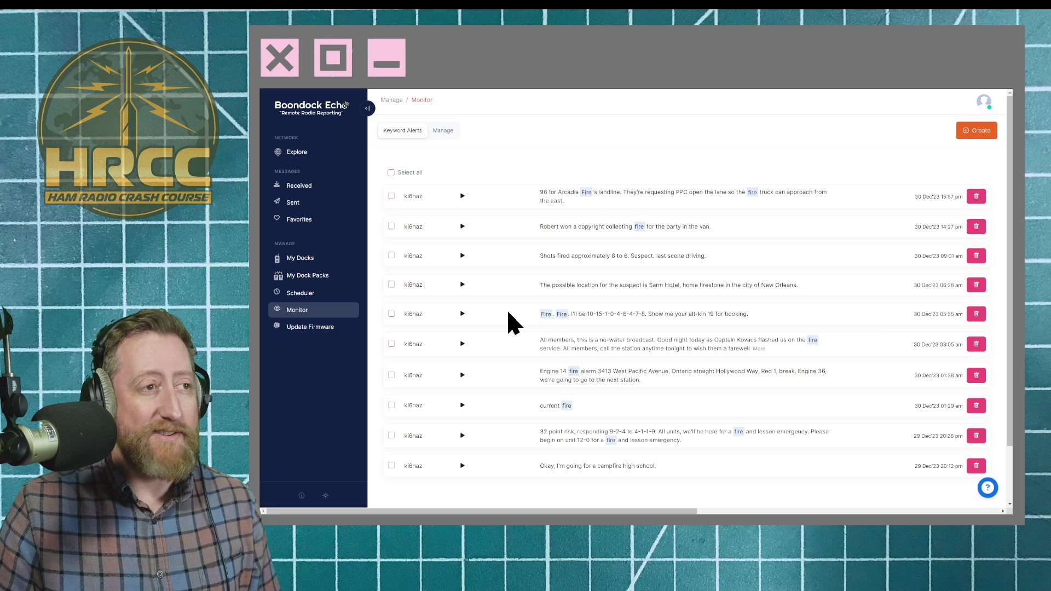
{"action": "left_click", "coordinate": [462, 344]}
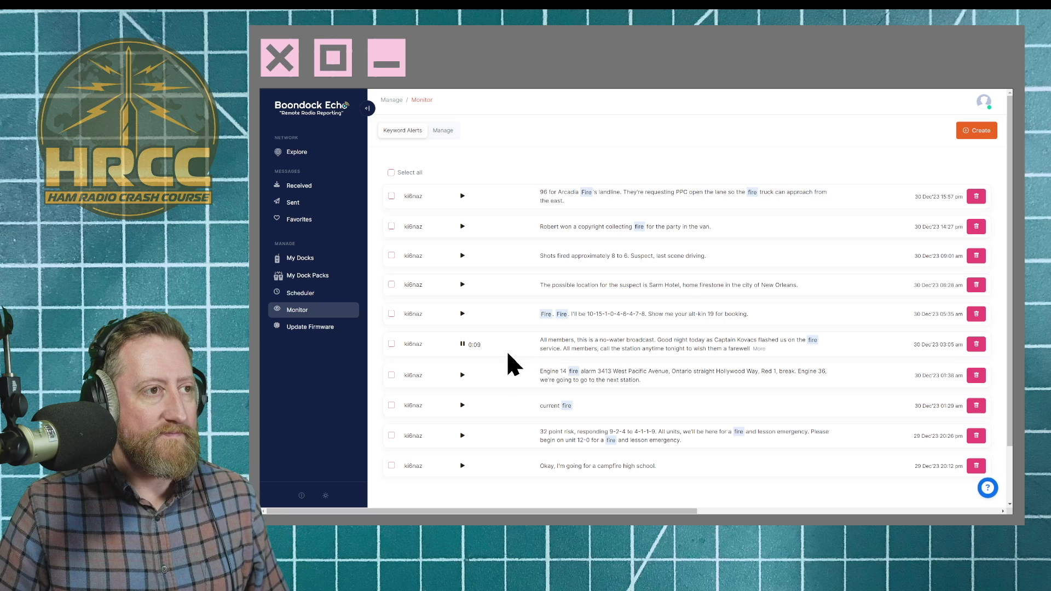
{"action": "left_click", "coordinate": [462, 375]}
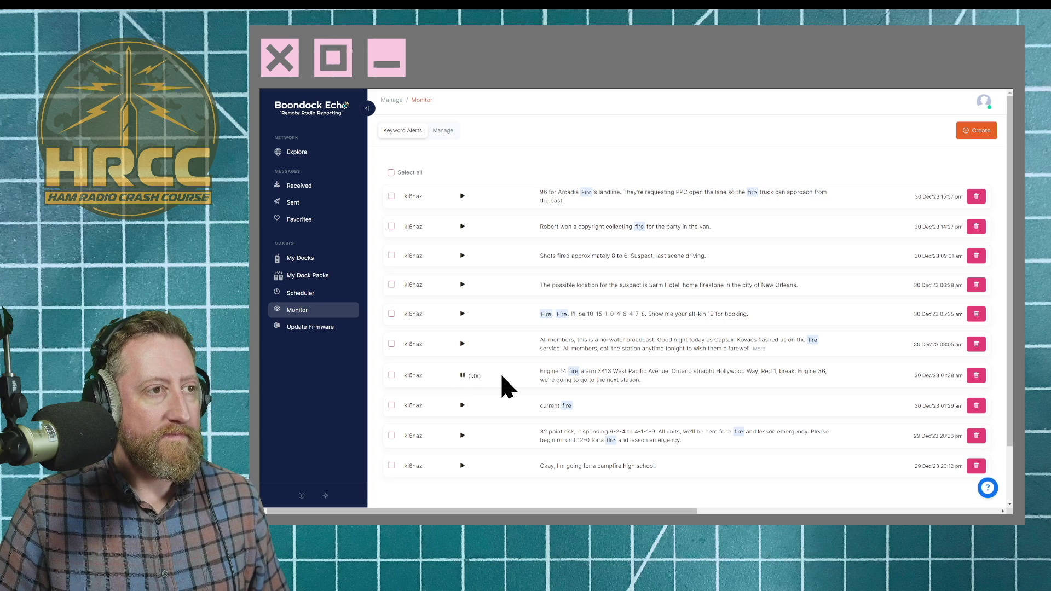
Scroll the pager and open a page of older November 2023 alerts.
{"action": "scroll", "coordinate": [505, 375], "scroll_direction": "down", "scroll_amount": 1}
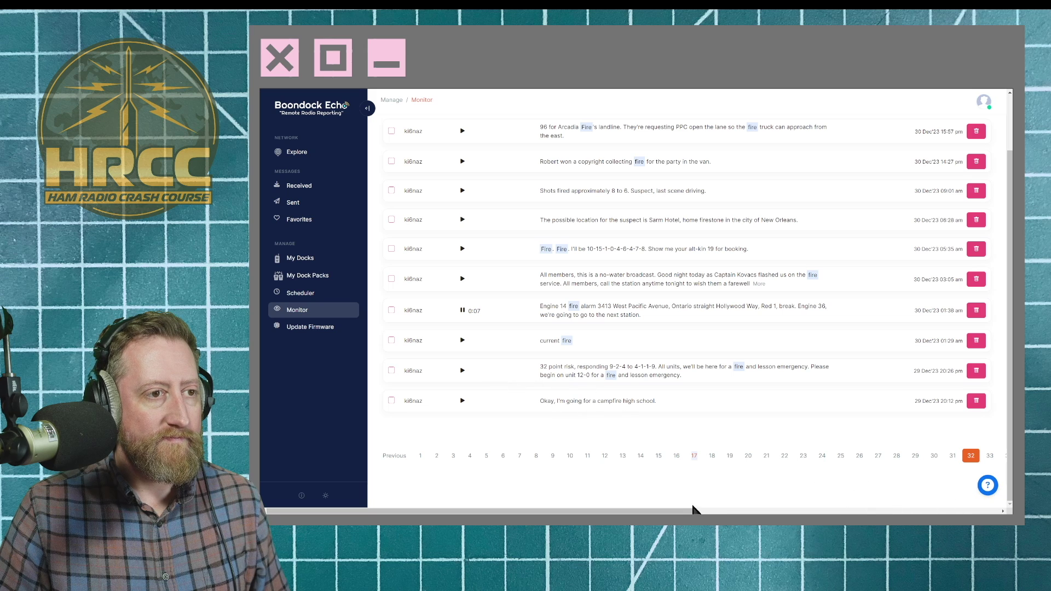
{"action": "left_click_drag", "start_coordinate": [695, 512], "coordinate": [743, 512]}
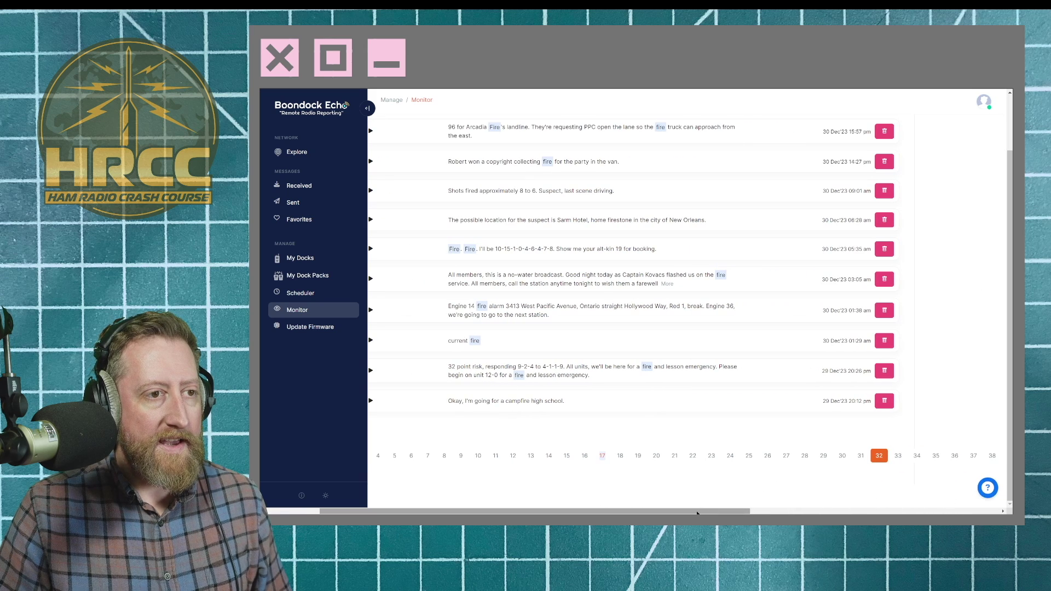
{"action": "scroll", "coordinate": [863, 497], "scroll_direction": "right", "scroll_amount": 8}
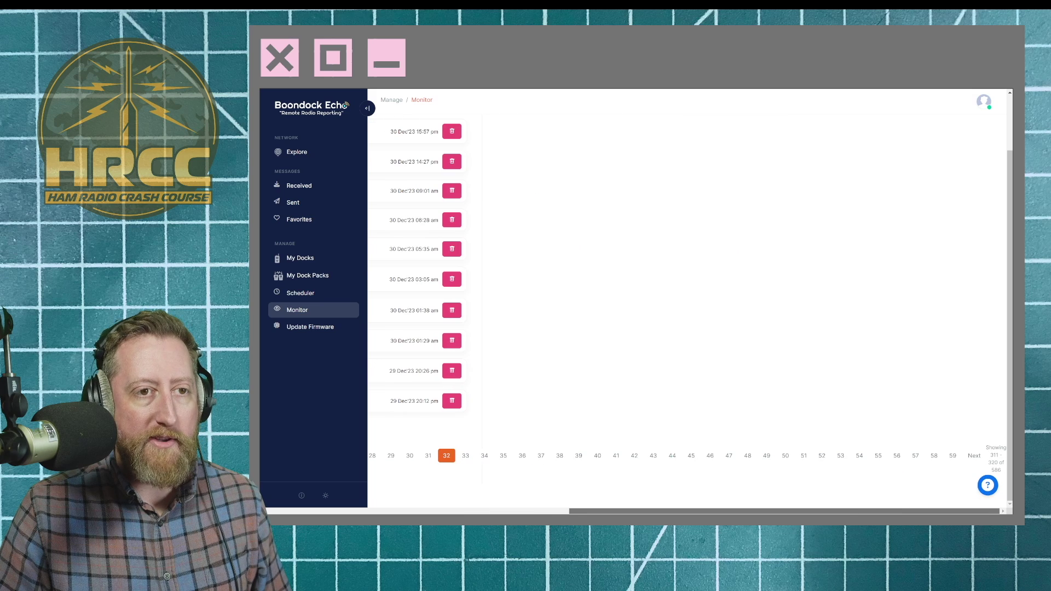
{"action": "scroll", "coordinate": [856, 505], "scroll_direction": "left", "scroll_amount": 5}
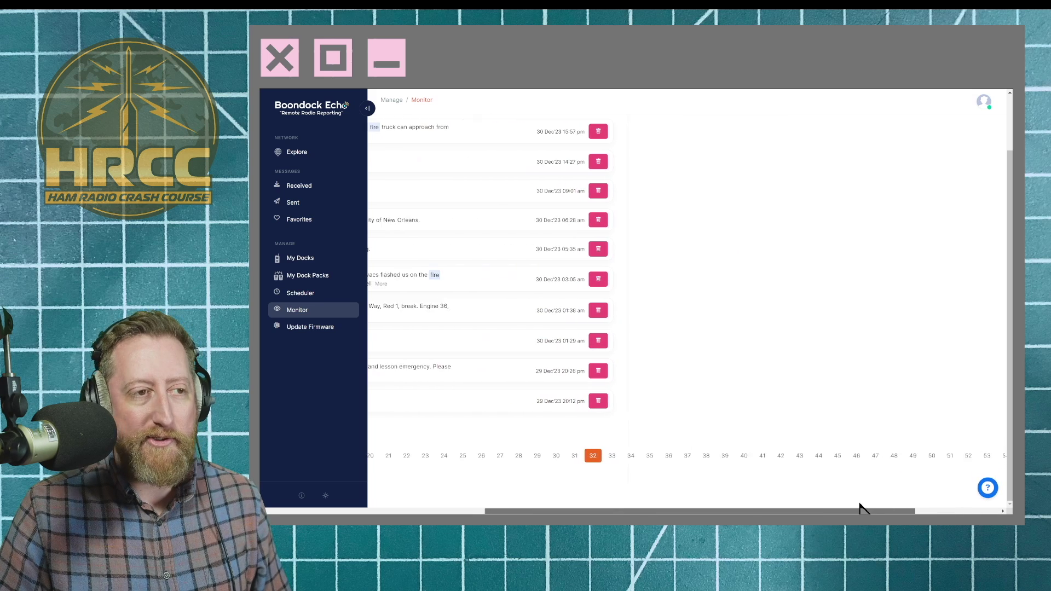
{"action": "left_click", "coordinate": [836, 456]}
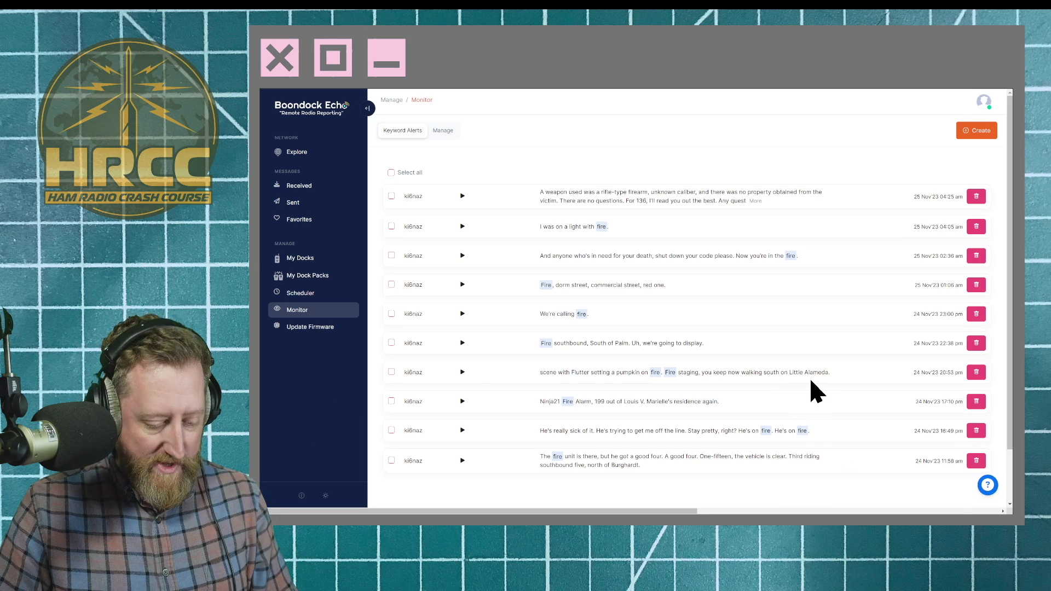
Enlarge the dashboard content and play the weapon report clip.
{"action": "key", "text": "ctrl+plus"}
{"action": "key", "text": "ctrl+plus"}
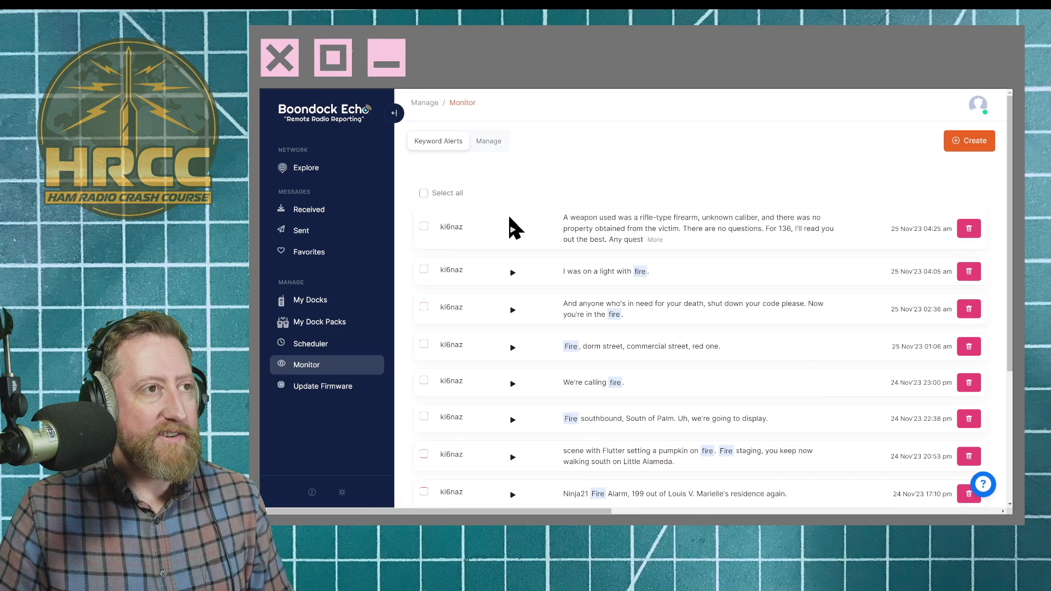
{"action": "left_click", "coordinate": [513, 230]}
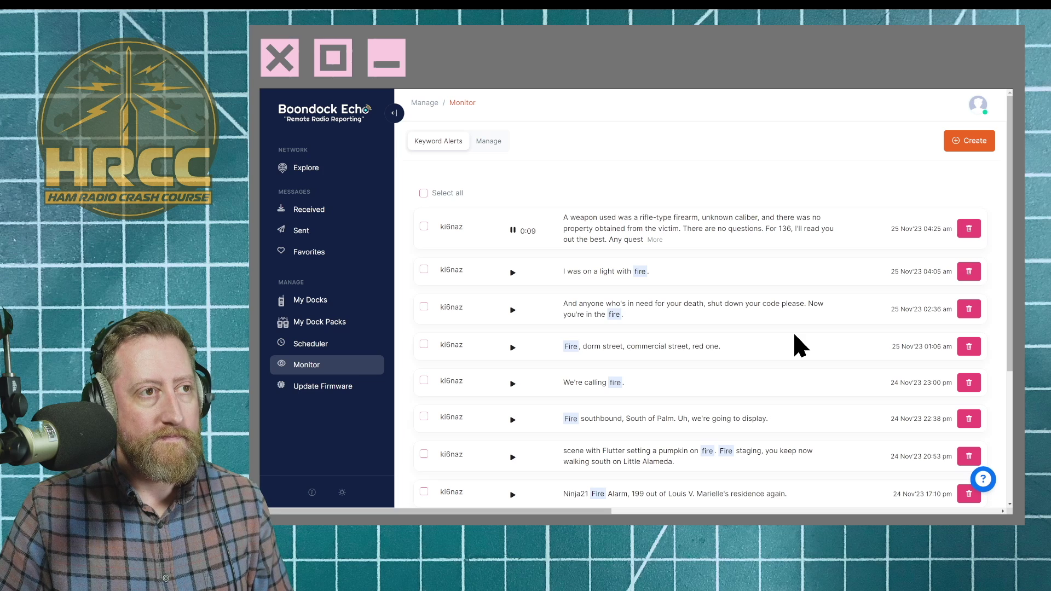
{"action": "scroll", "coordinate": [795, 336], "scroll_direction": "down", "scroll_amount": 3}
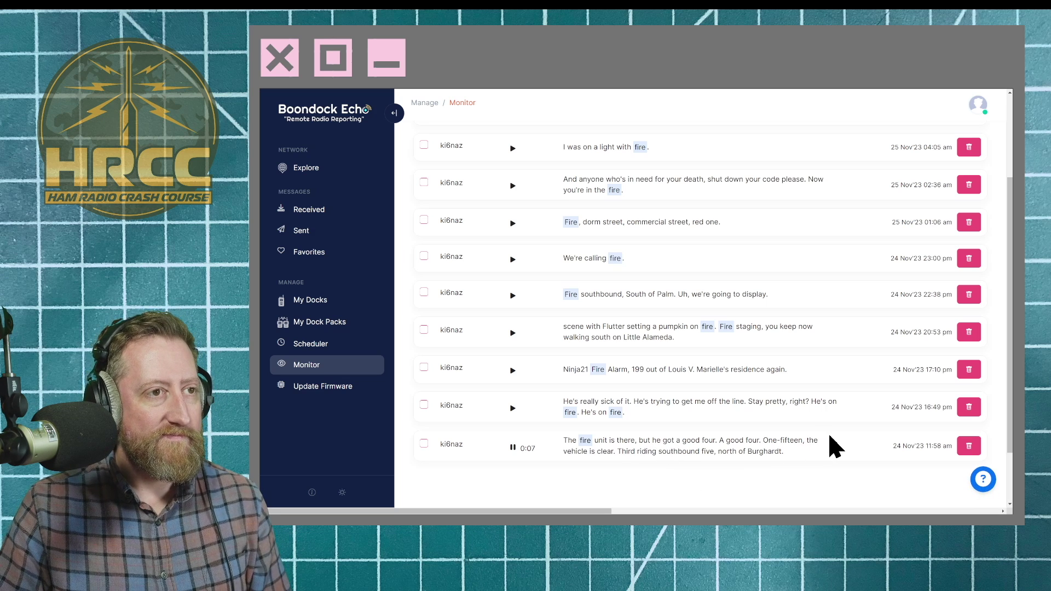
Open a mid-November alerts page, play the dryer fire clip, and expand the second message's transcript.
{"action": "scroll", "coordinate": [830, 436], "scroll_direction": "down", "scroll_amount": 2}
{"action": "left_click_drag", "start_coordinate": [611, 511], "coordinate": [945, 474]}
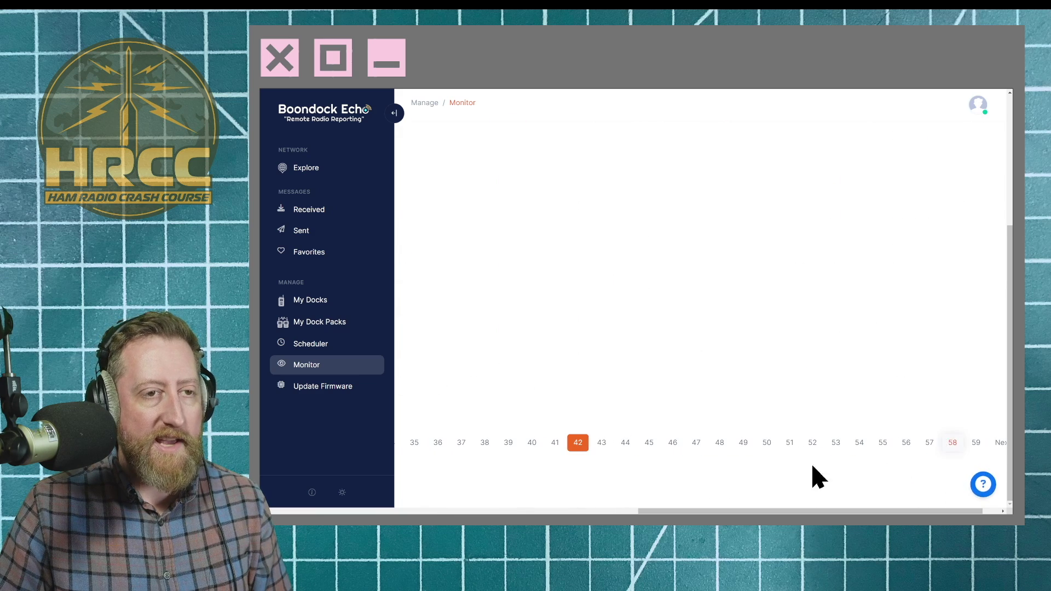
{"action": "left_click", "coordinate": [951, 450]}
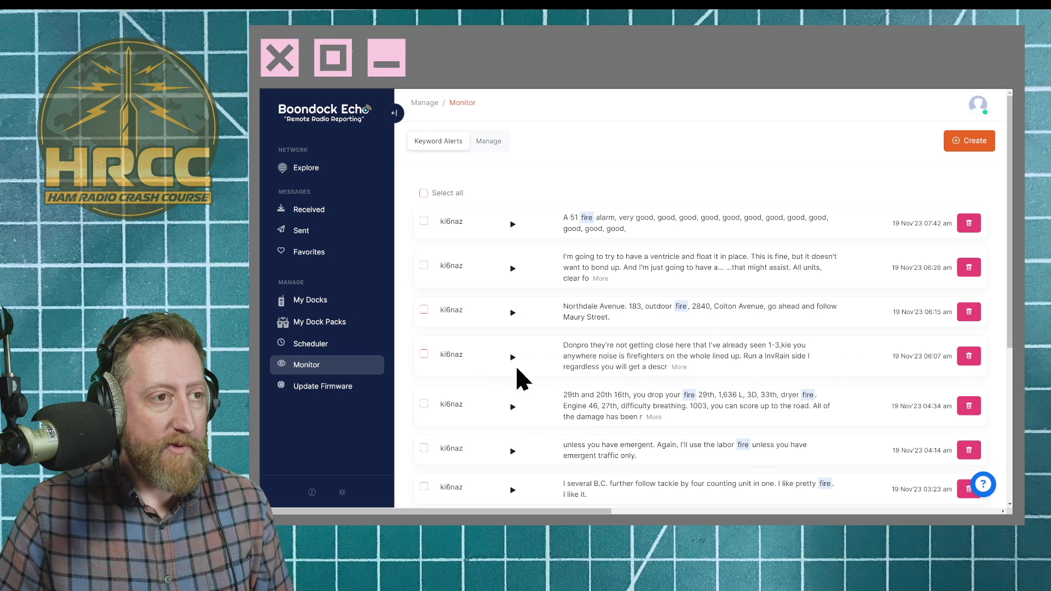
{"action": "left_click", "coordinate": [513, 407]}
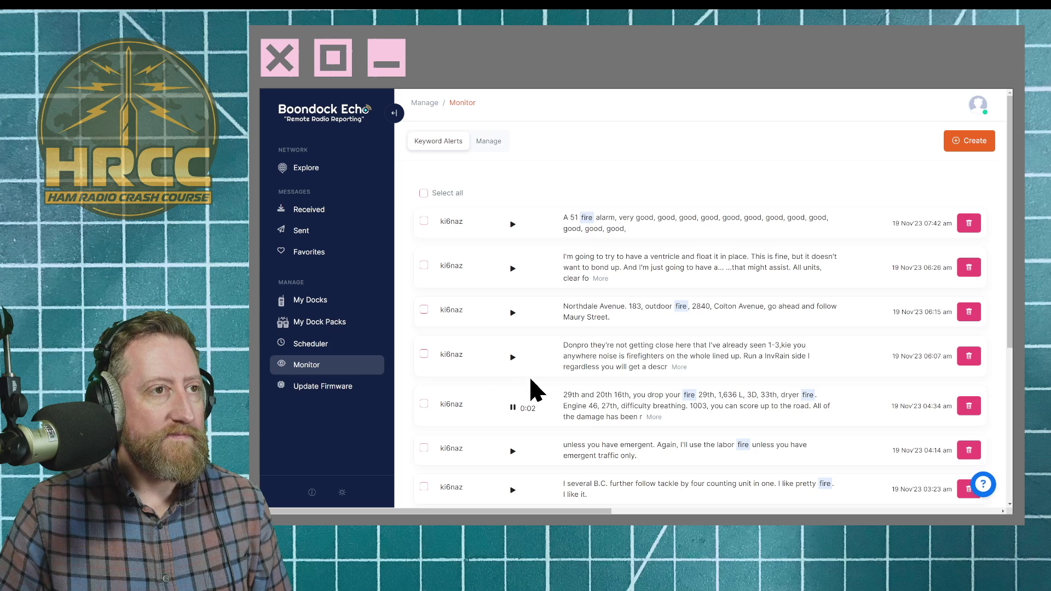
{"action": "scroll", "coordinate": [529, 380], "scroll_direction": "down", "scroll_amount": 3}
{"action": "scroll", "coordinate": [531, 380], "scroll_direction": "up", "scroll_amount": 3}
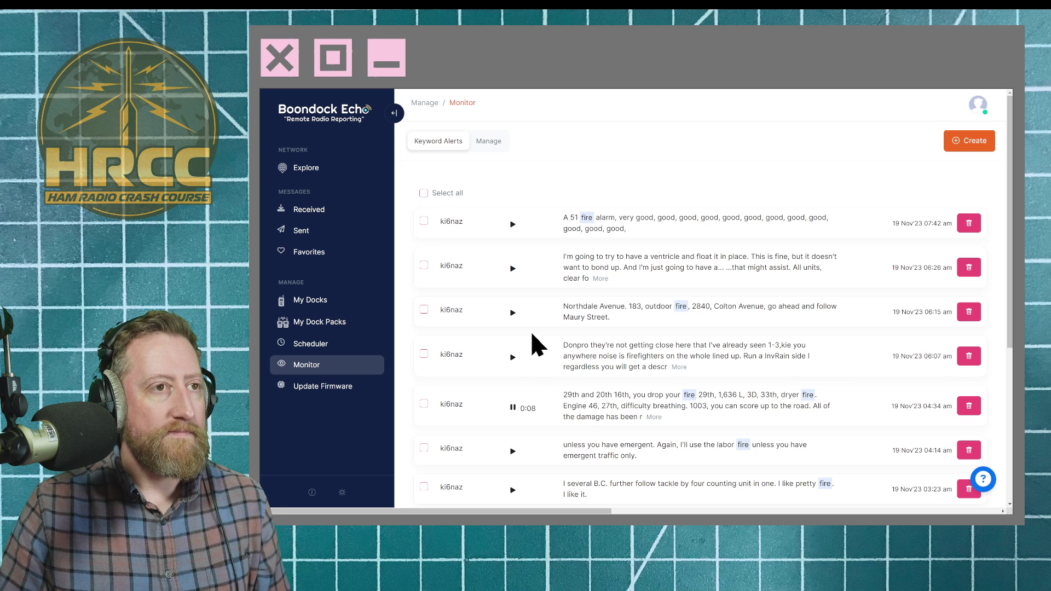
{"action": "left_click", "coordinate": [600, 279]}
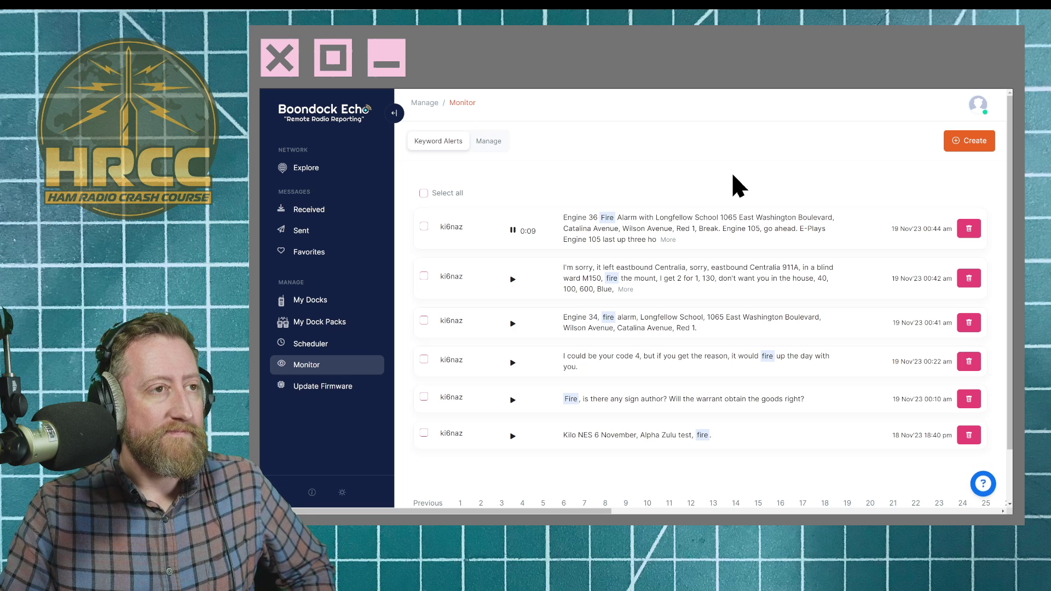
Expand the Engine 36 fire alarm transcript, select its text, then clear the selection.
{"action": "left_click", "coordinate": [666, 239]}
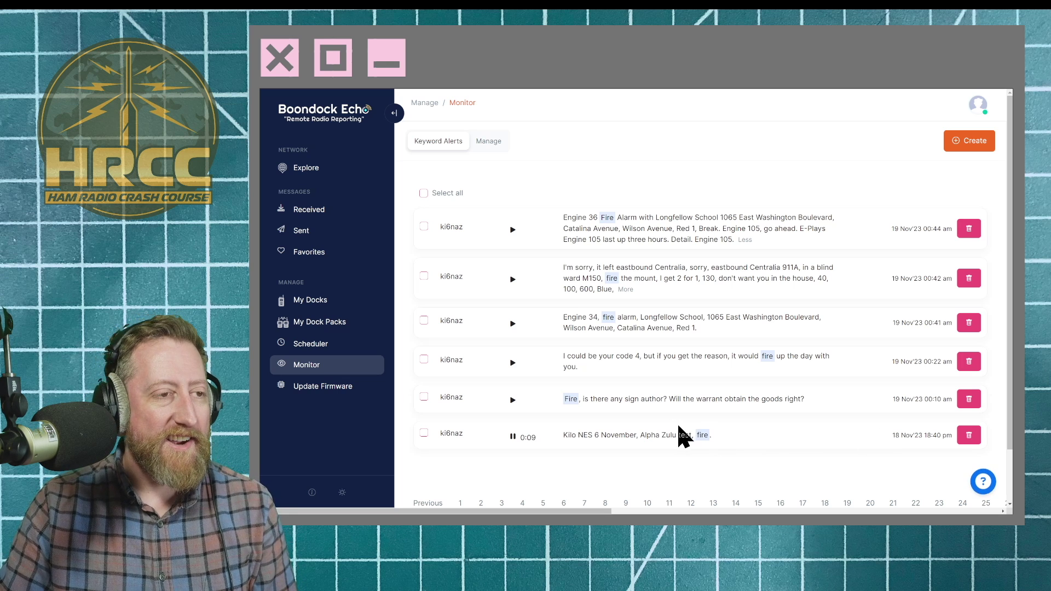
{"action": "triple_click", "coordinate": [639, 222]}
{"action": "left_click", "coordinate": [858, 243]}
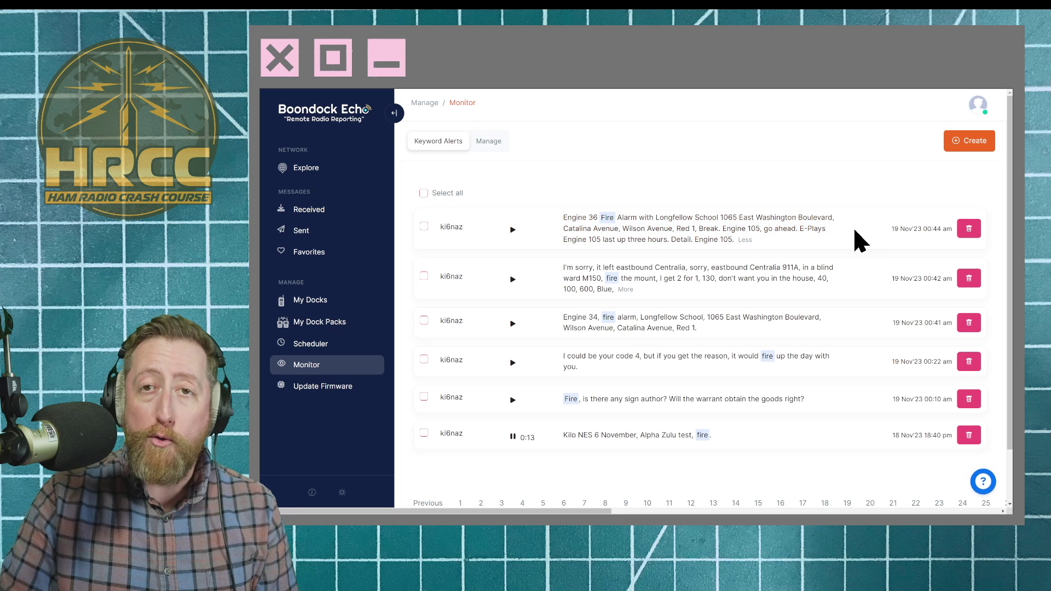